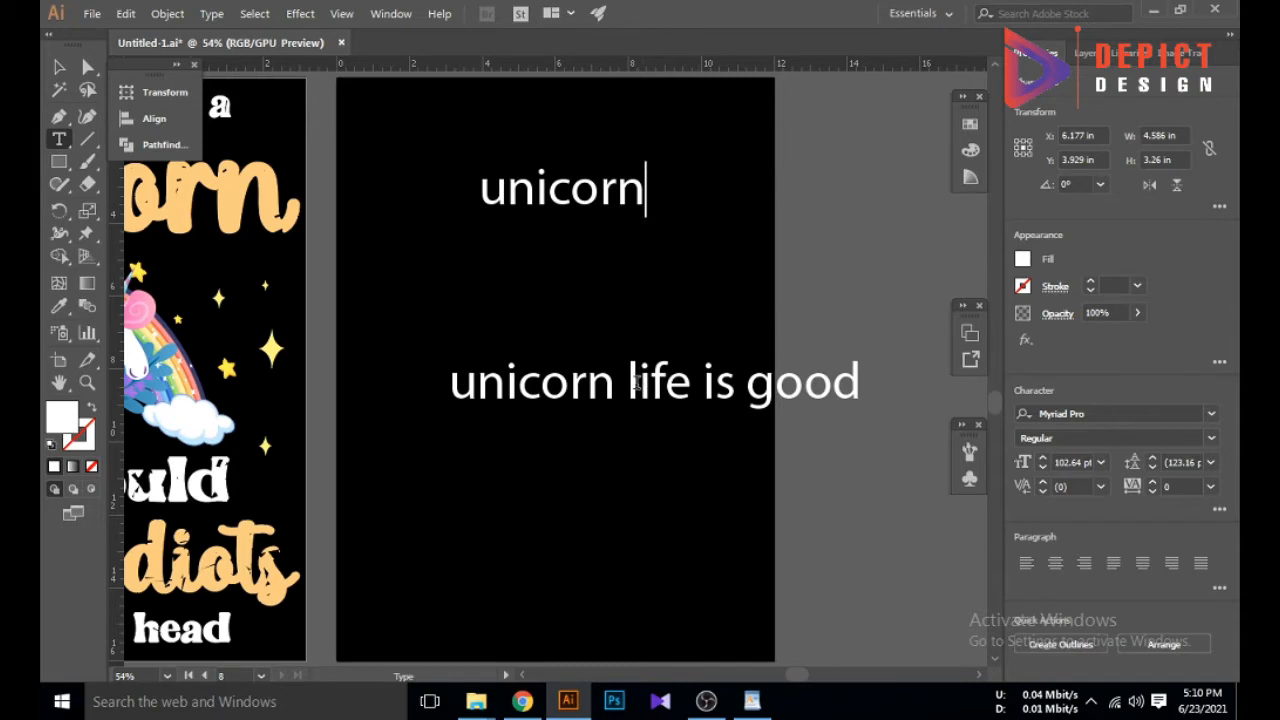
Delete the word "unicorn" from the lower text line so it reads "life is good"
click(627, 383)
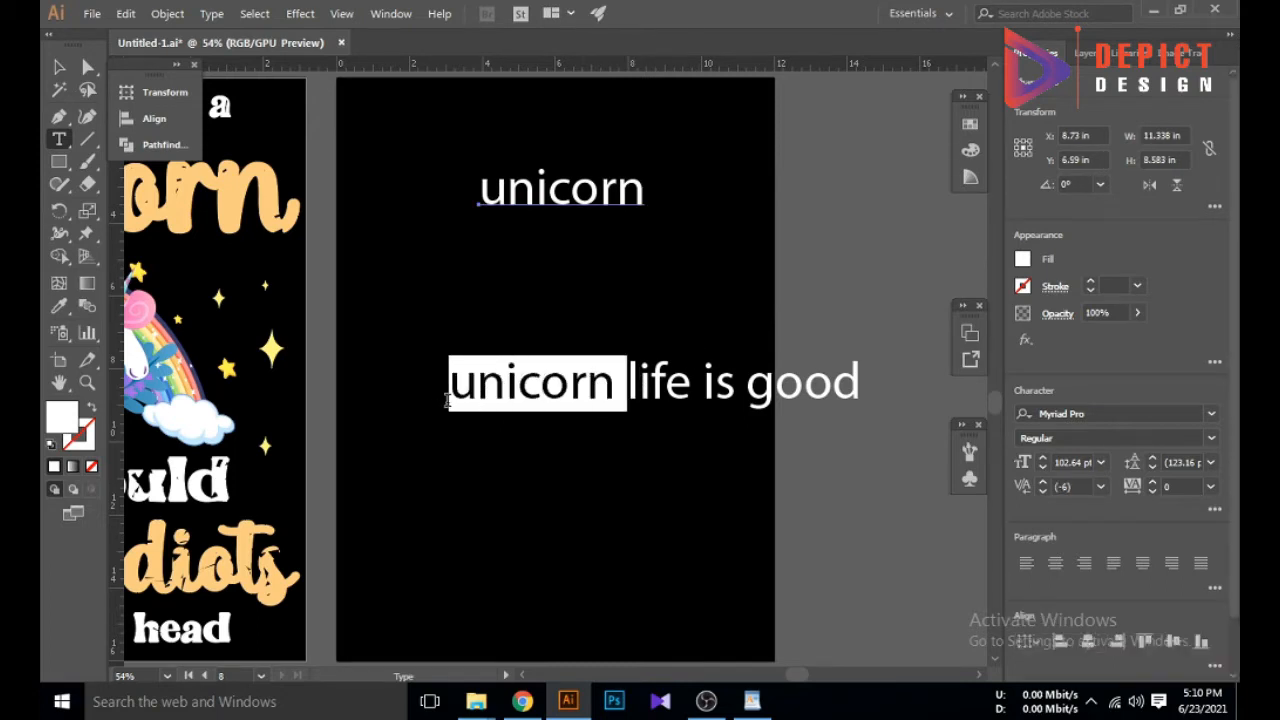
key(BackSpace)
click(60, 66)
click(549, 509)
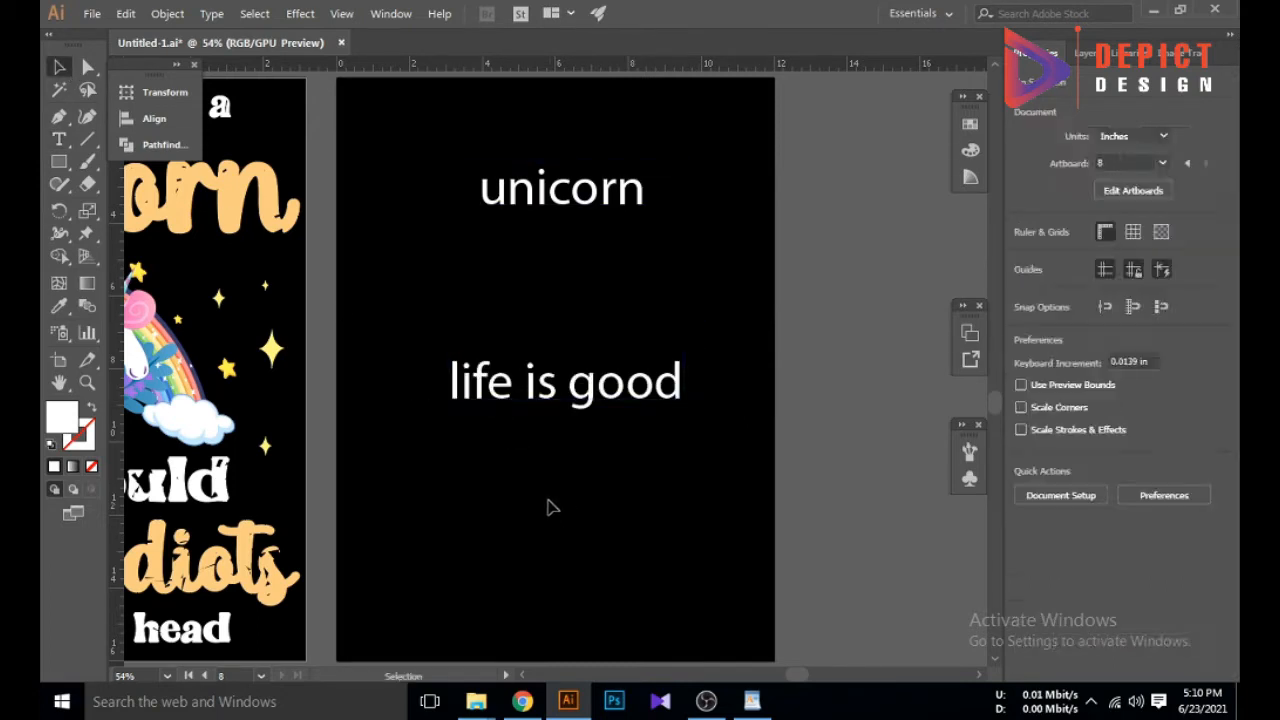
Change the font of the separate word "unicorn" to Bittermilk
scroll(557, 441, down, 1)
click(560, 207)
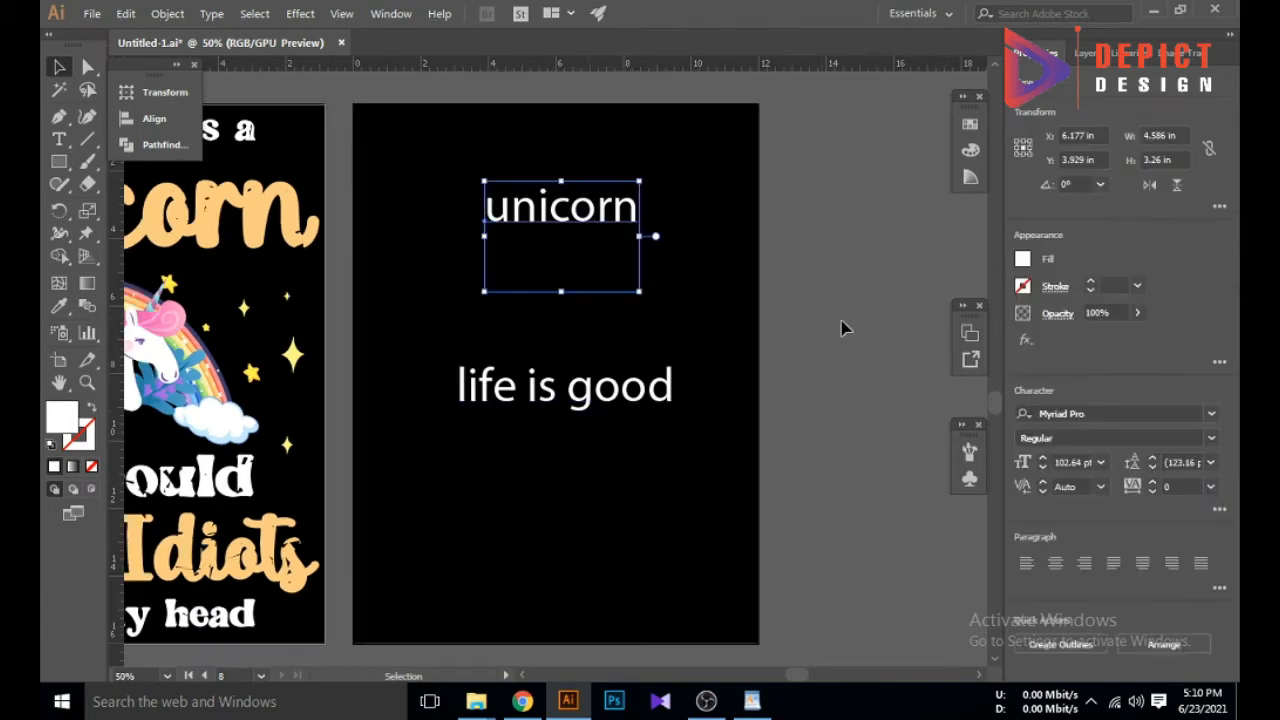
click(1194, 413)
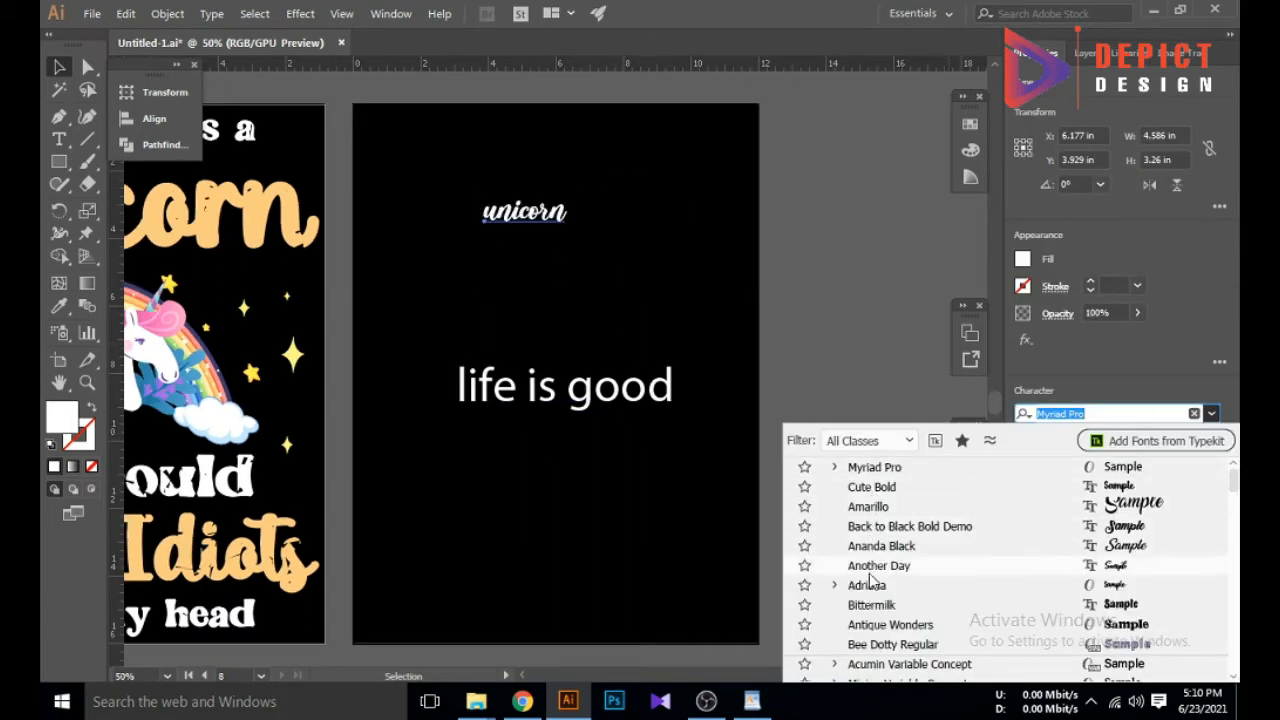
scroll(876, 545, down, 2)
click(871, 486)
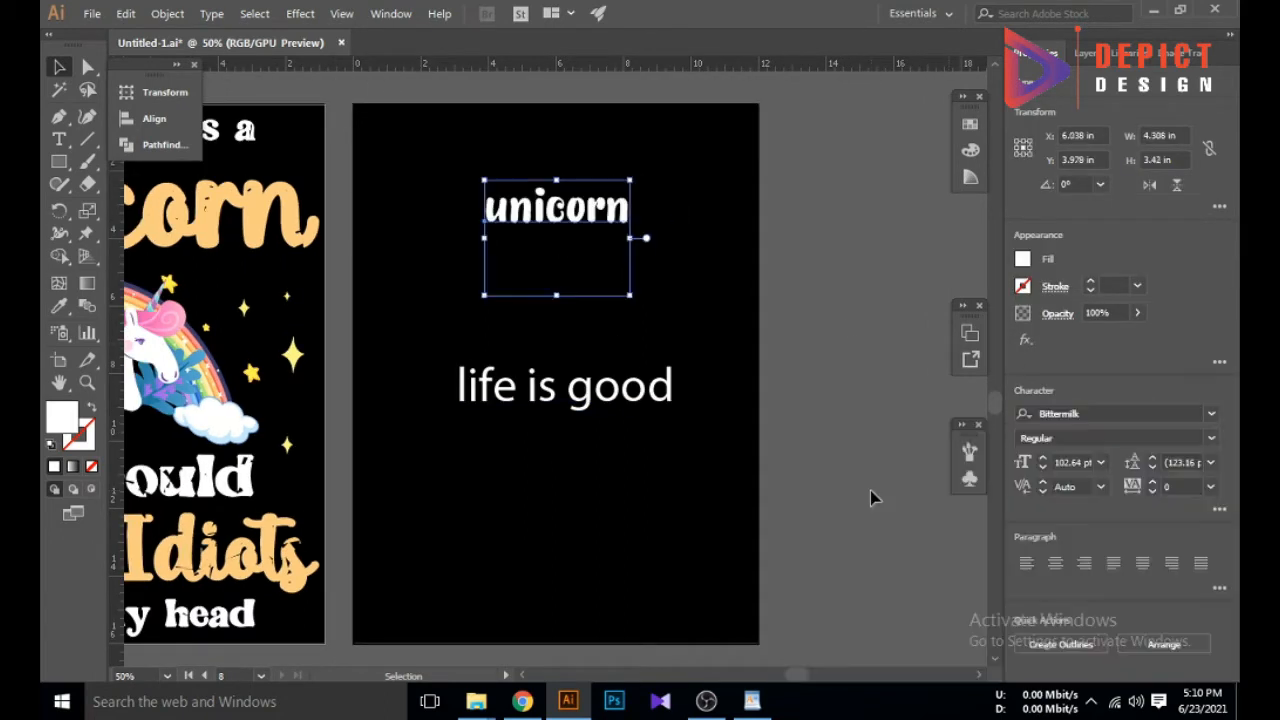
Switch the word "unicorn" to all caps and enlarge it to about 10.25 in wide across the artboard
click(671, 315)
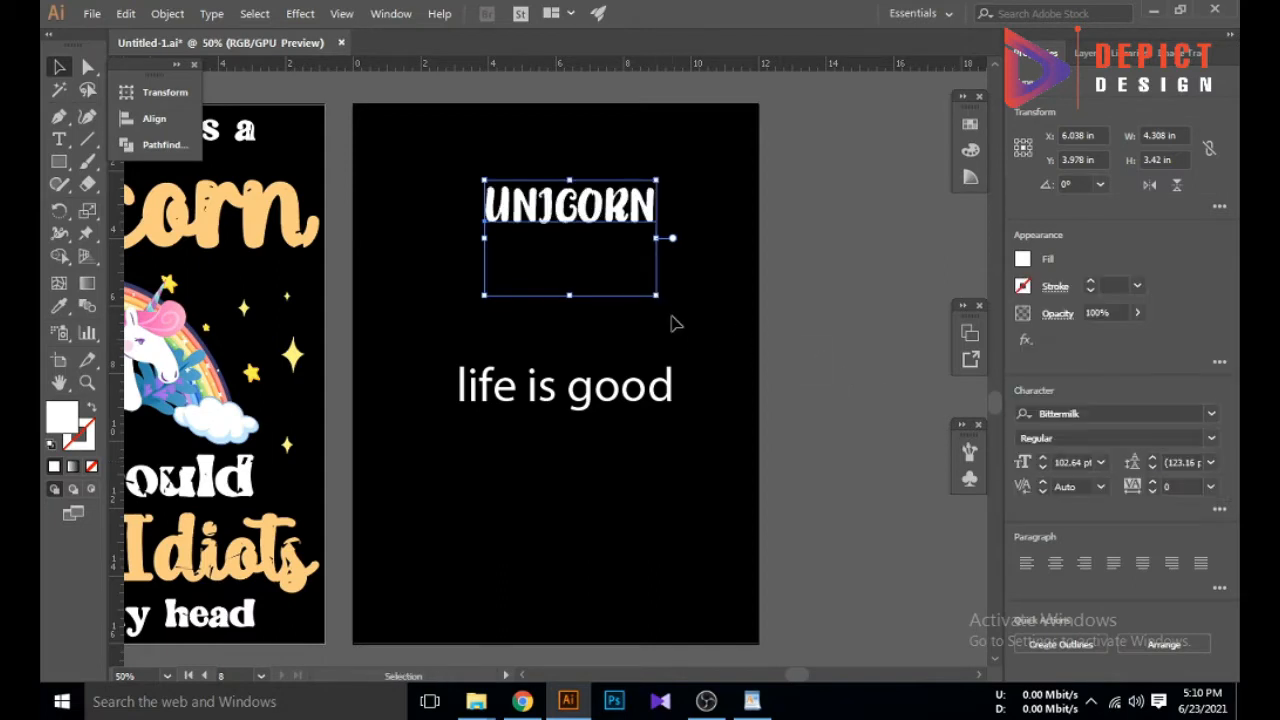
drag(657, 296, 743, 354)
drag(650, 188, 630, 189)
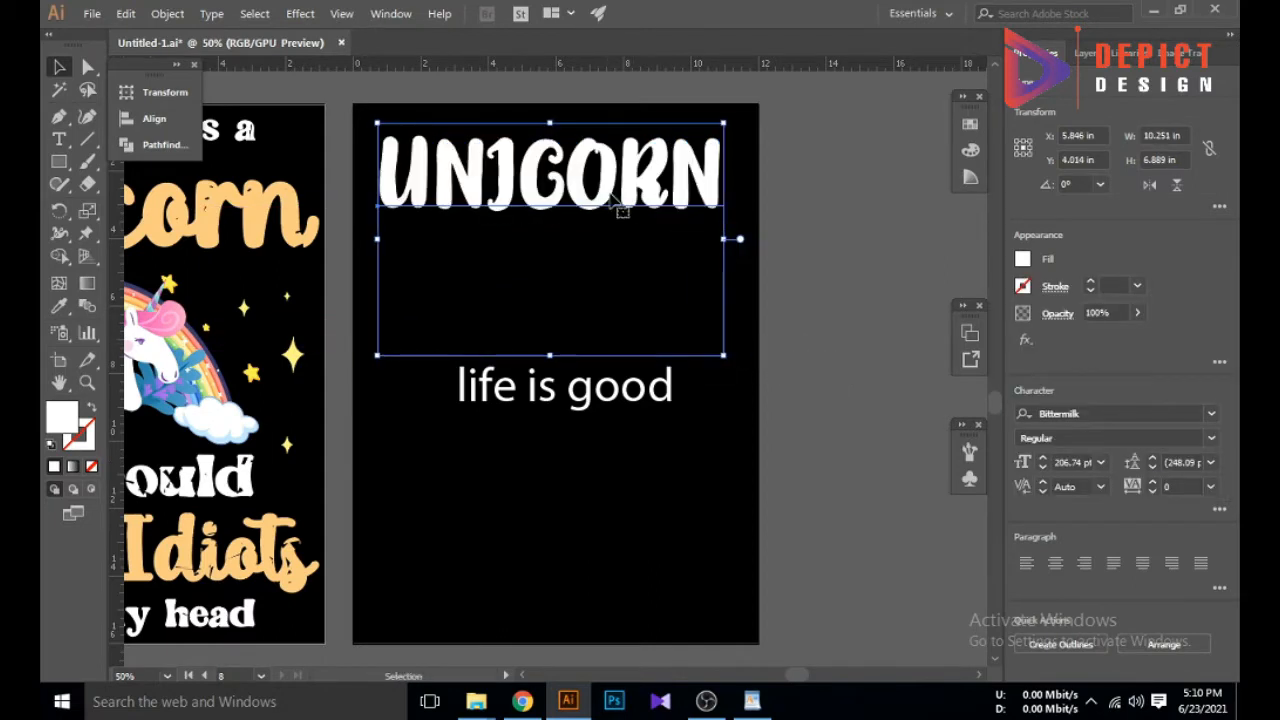
Set the tracking of the word "unicorn" to 100 and turn its All Caps formatting off
click(1211, 491)
click(1194, 449)
click(1220, 511)
click(1030, 457)
click(822, 428)
click(820, 428)
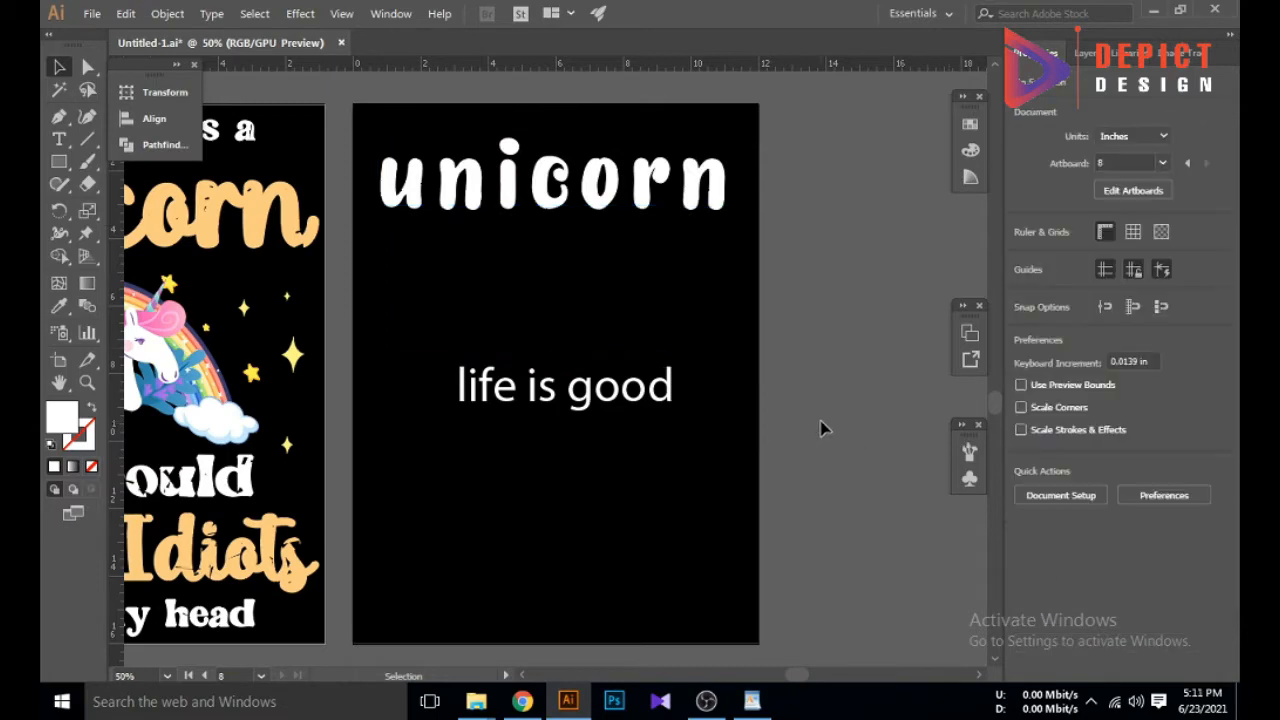
Stretch the word "unicorn" taller and shift it up toward the artboard's upper edge
click(610, 203)
drag(558, 354, 560, 466)
click(688, 444)
drag(657, 247, 657, 229)
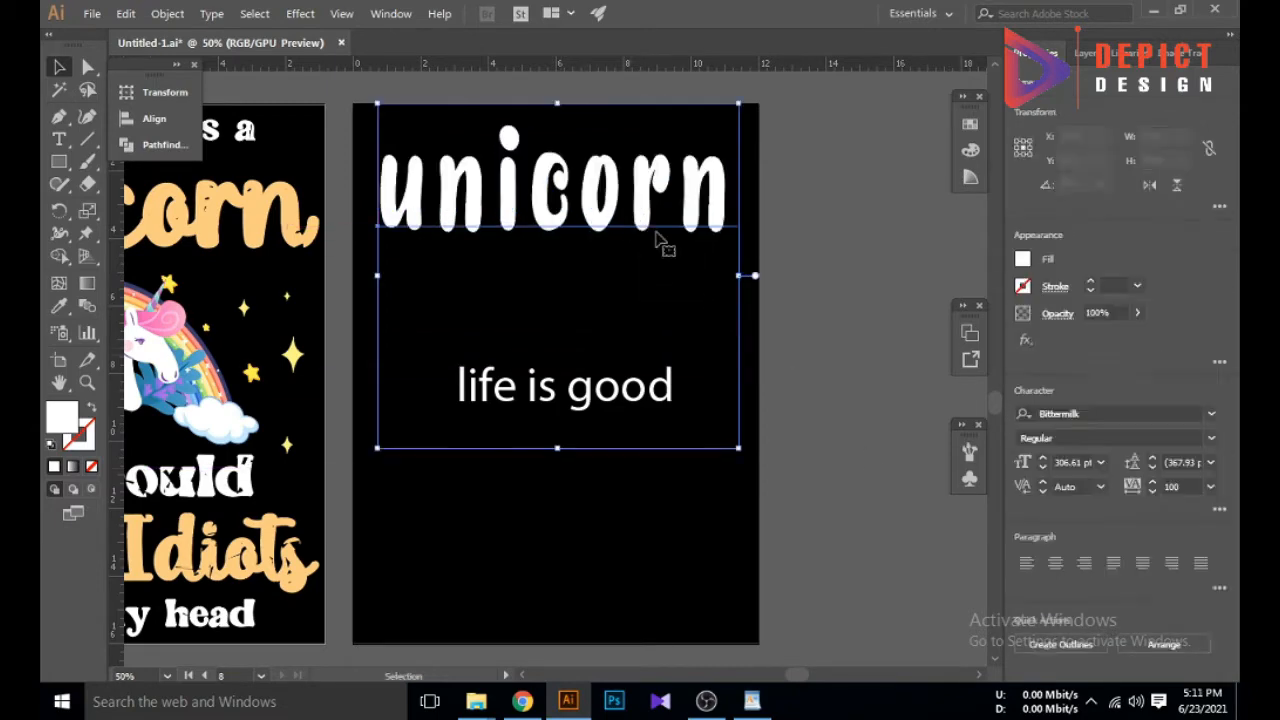
click(829, 343)
Set the "life is good" text in the Cute Bold font with All Caps
click(632, 398)
scroll(632, 400, down, 3)
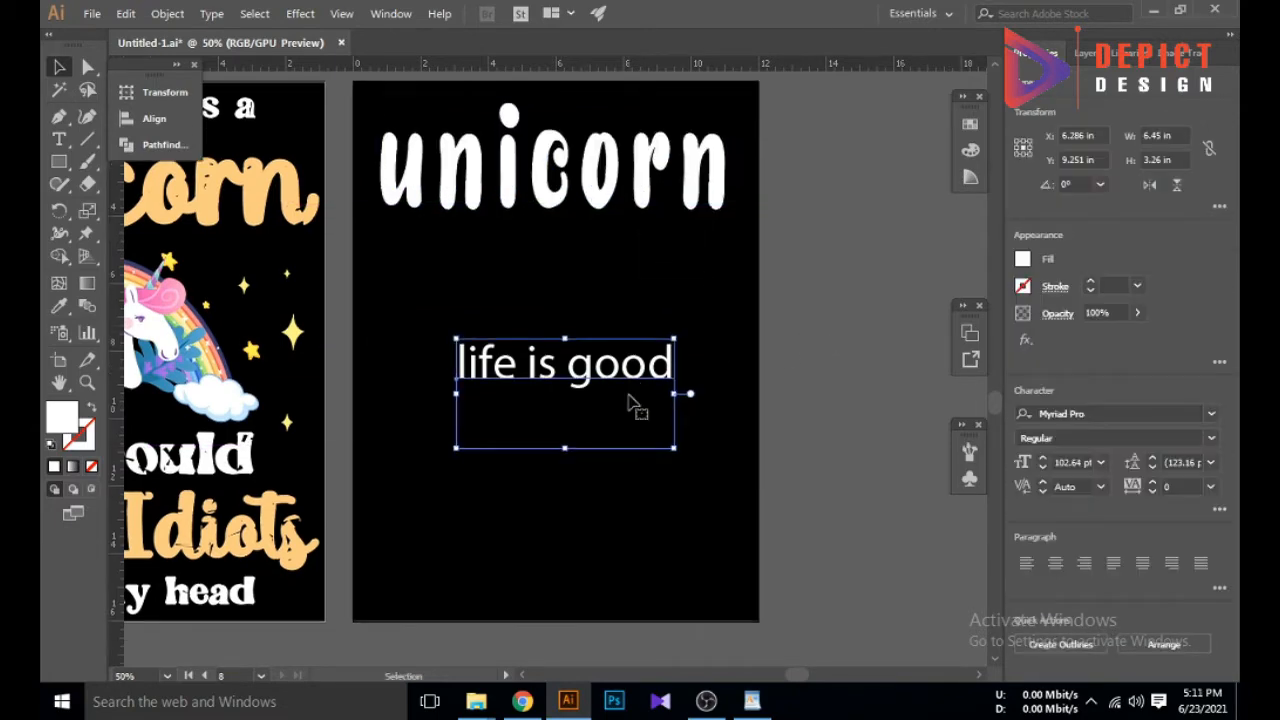
click(1211, 413)
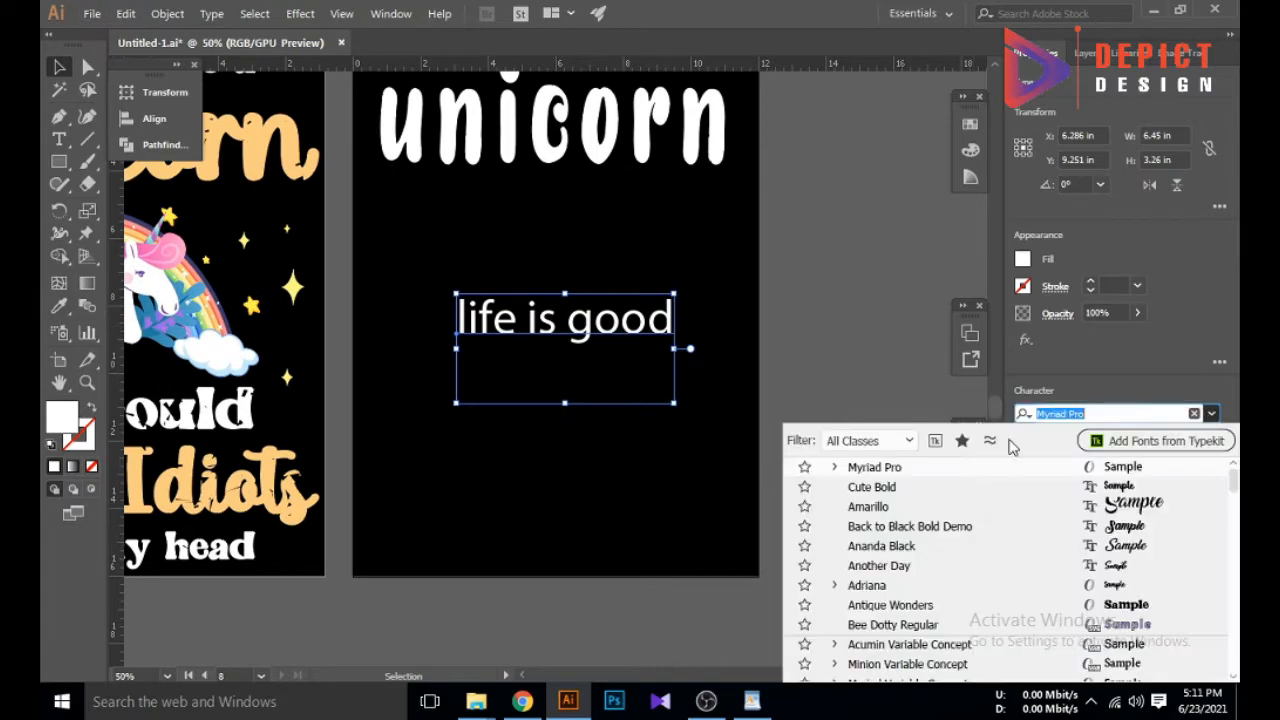
scroll(870, 492, up, 1)
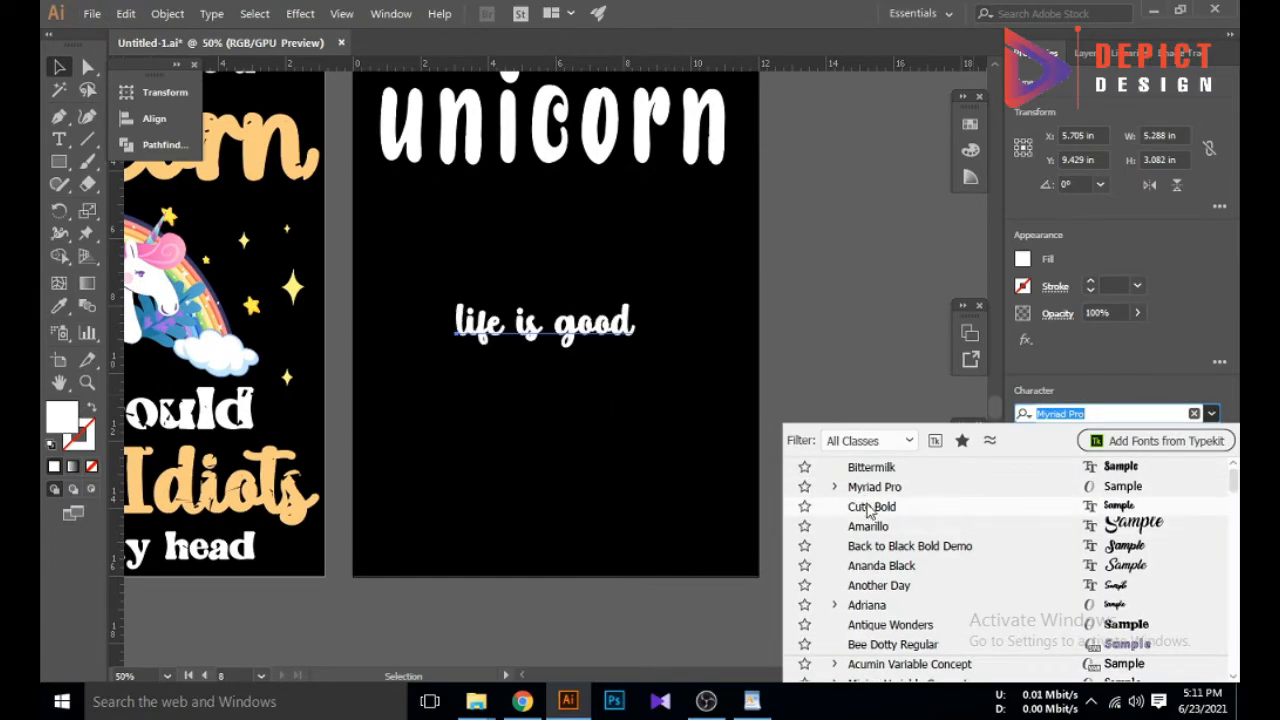
click(870, 507)
click(1031, 459)
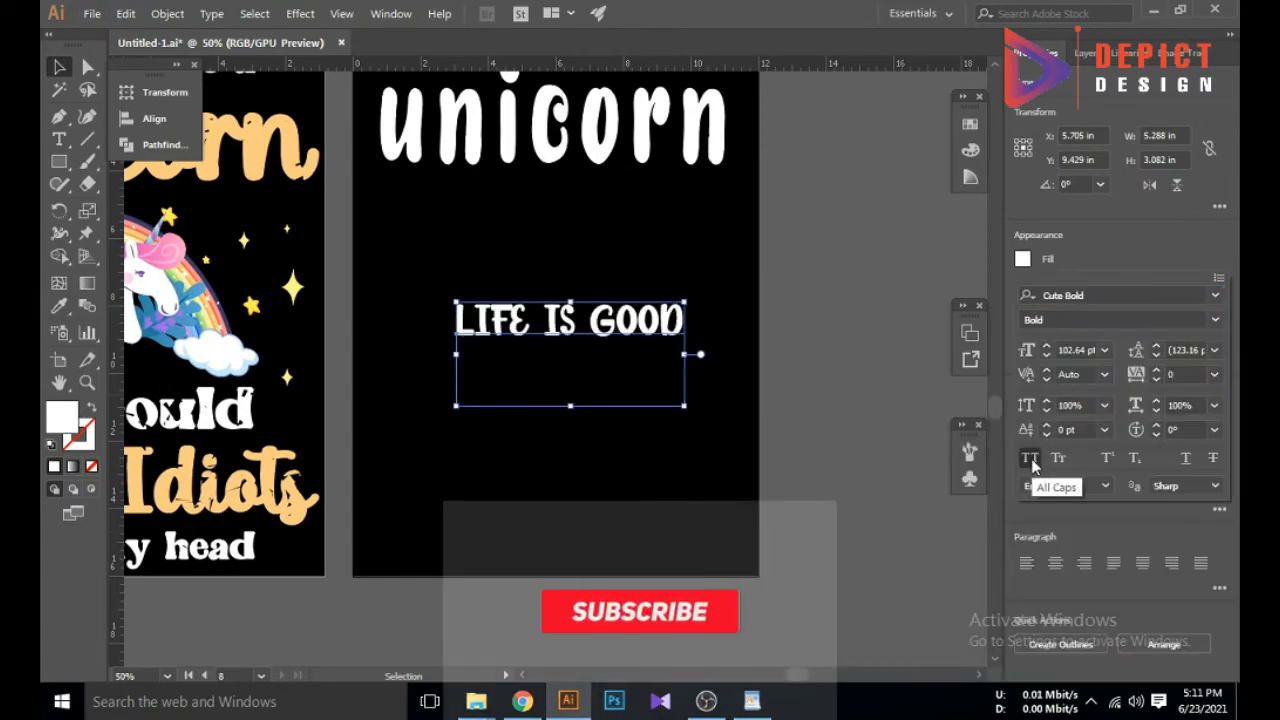
Enlarge the "LIFE IS GOOD" text to nearly the artboard's width and move it near the artboard's lower edge
drag(684, 406, 769, 445)
drag(648, 308, 586, 560)
Open the 43976 EPS unicorn artwork from the Unicorn resource folder in Illustrator, retaining 9-slice scaling for symbols
mouse_move(476, 700)
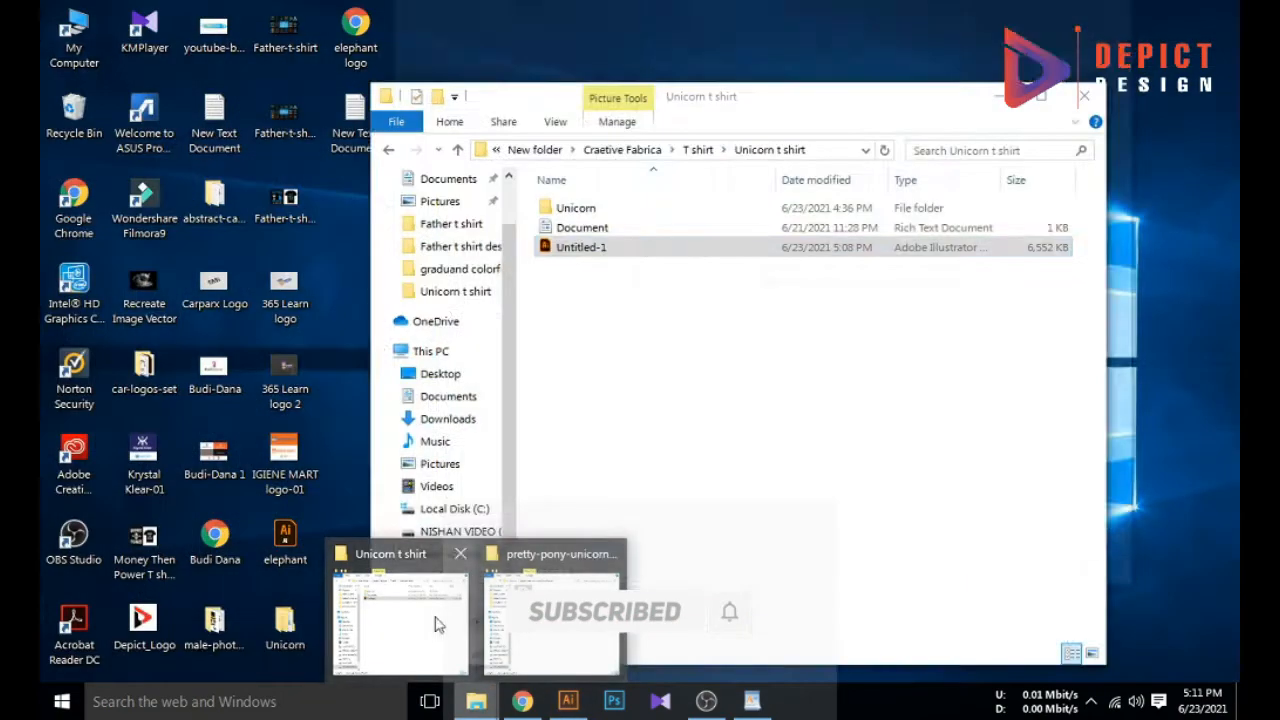
click(434, 622)
double_click(576, 208)
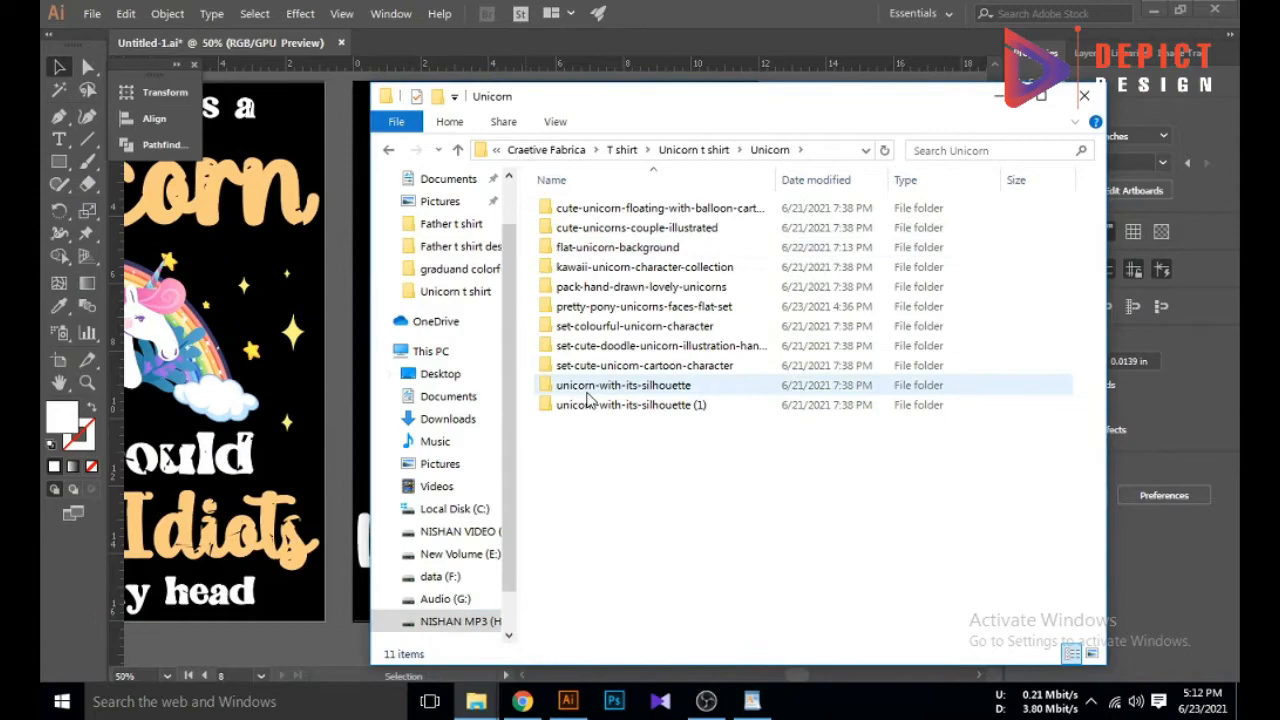
double_click(595, 326)
double_click(575, 229)
click(812, 43)
double_click(572, 208)
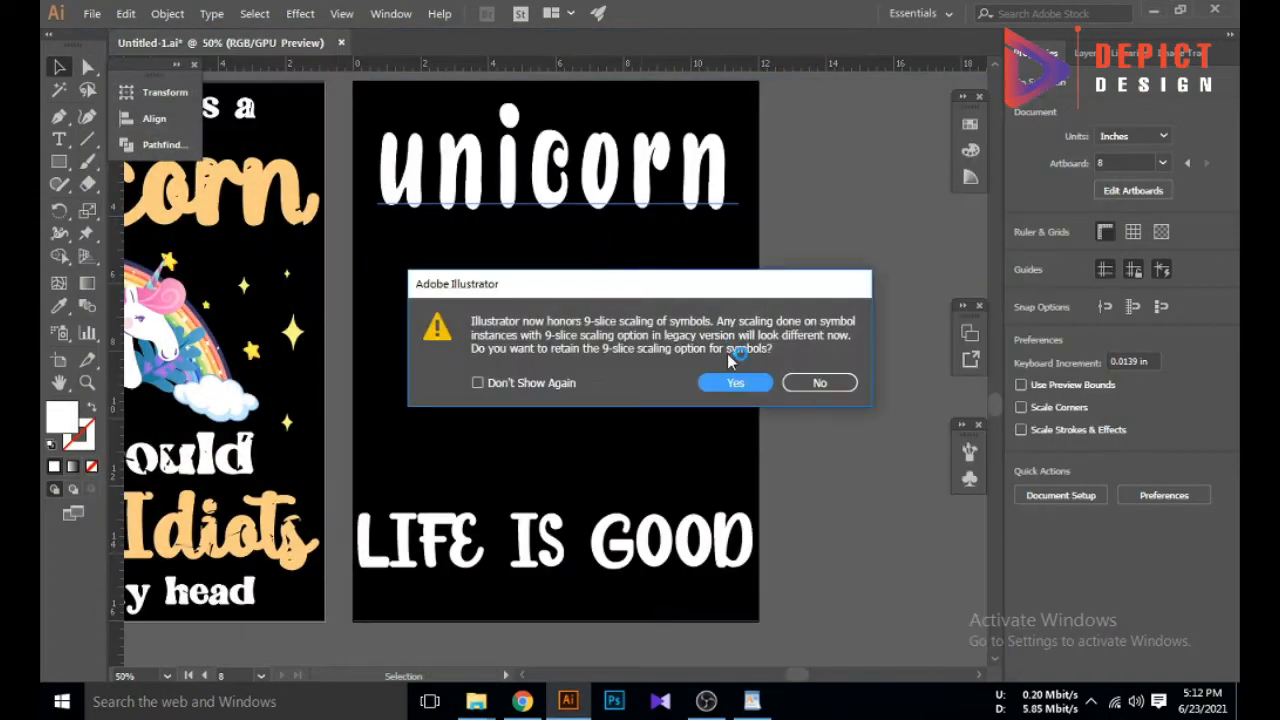
click(735, 381)
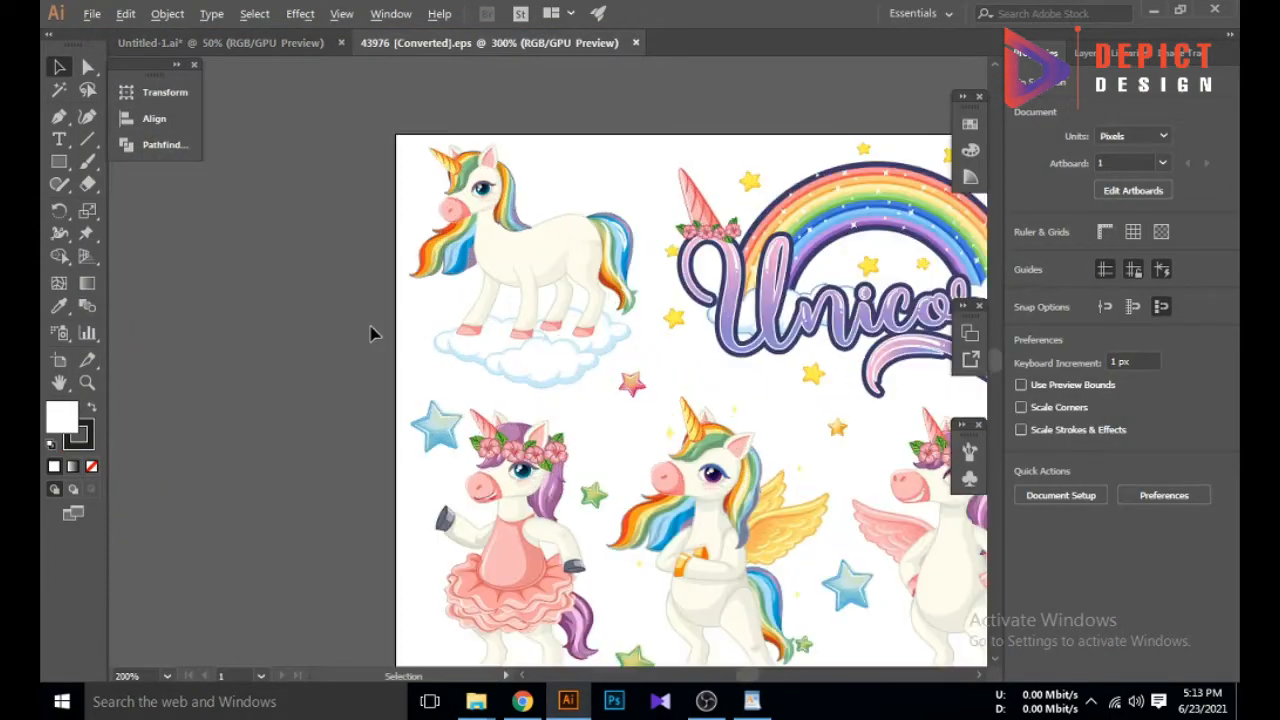
Break the unicorn collection apart so its characters can be selected individually
scroll(475, 342, down, 1)
right_click(493, 400)
click(532, 252)
click(368, 306)
Copy the dancing unicorn in the pink tutu into the Untitled-1 design, between the two text lines
click(505, 416)
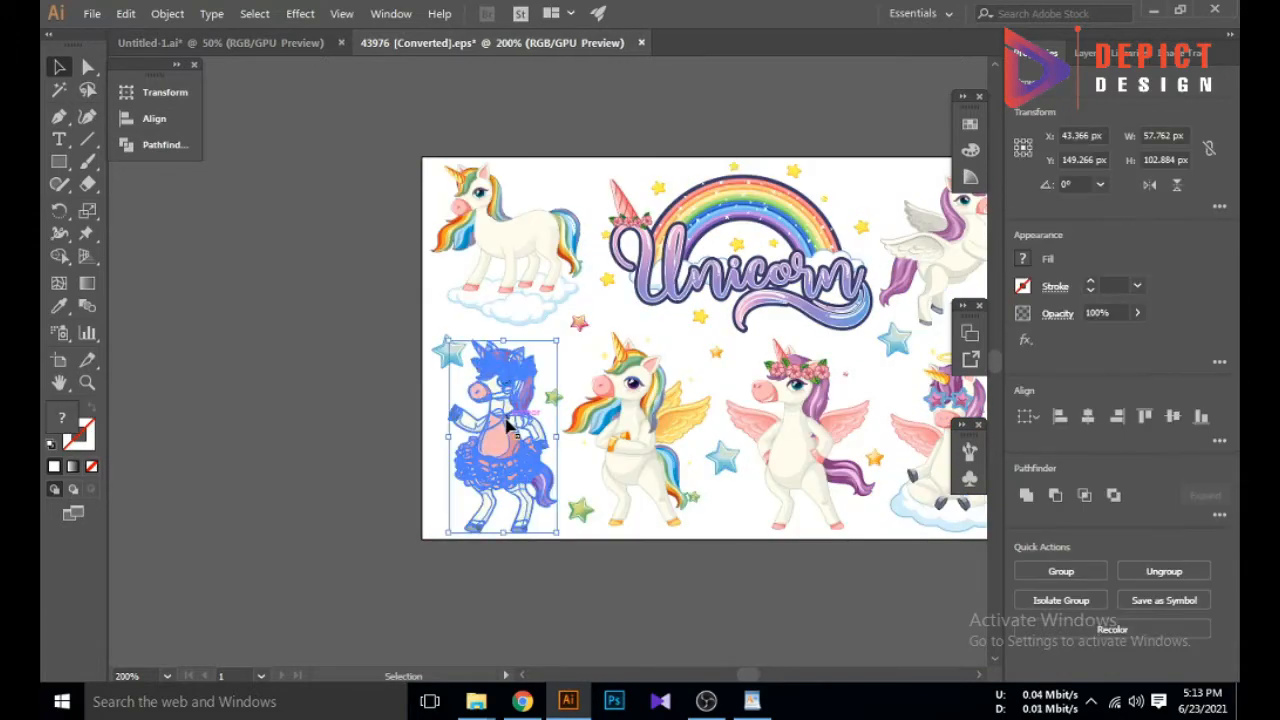
click(356, 398)
click(285, 45)
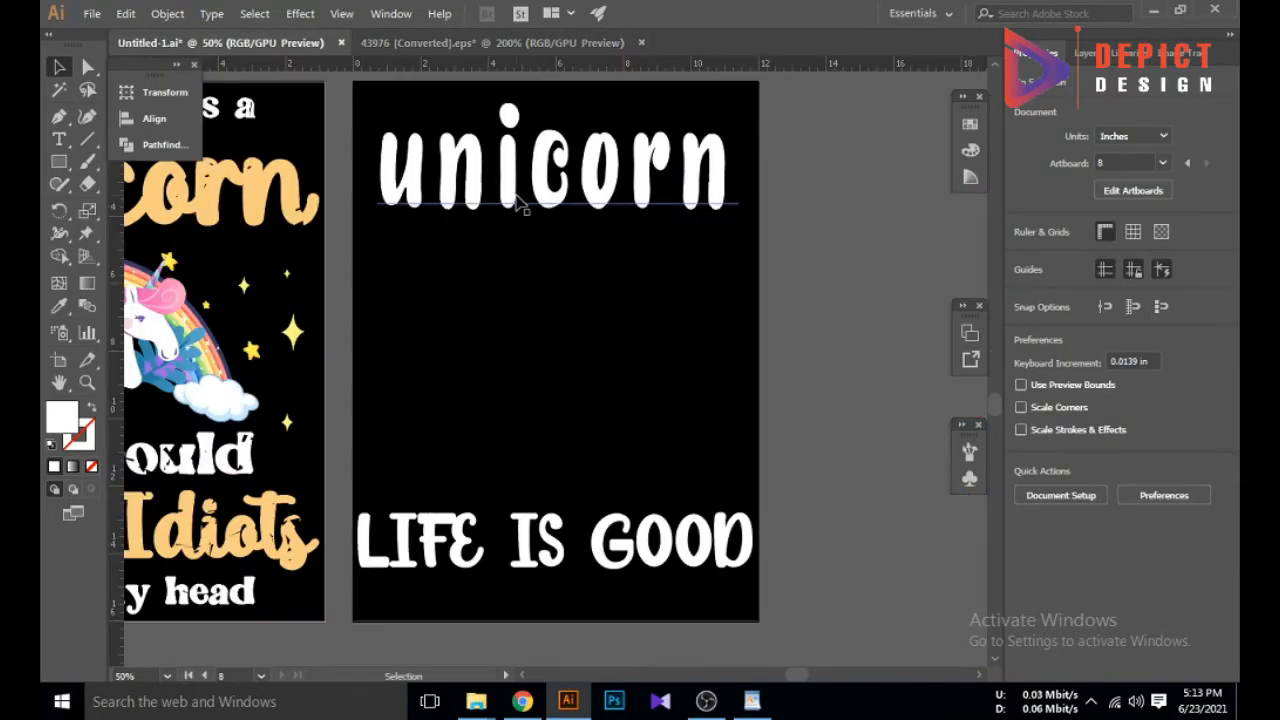
click(488, 44)
drag(504, 432, 617, 495)
click(814, 398)
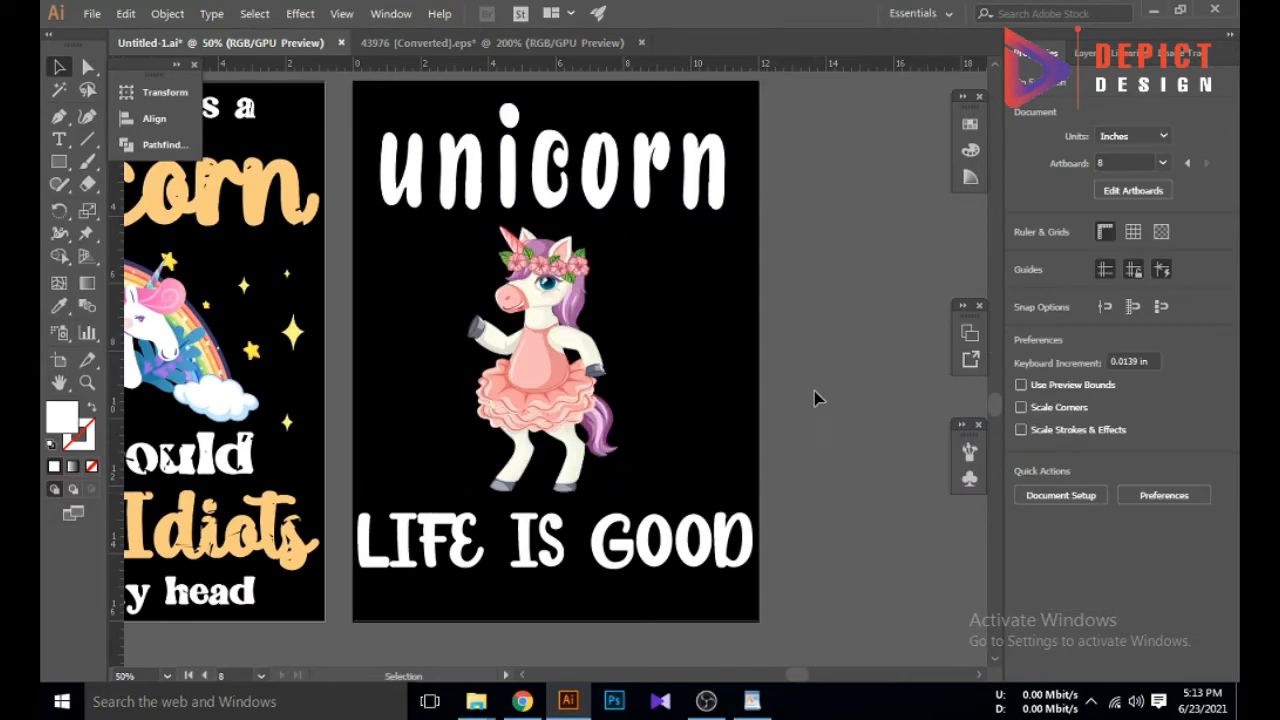
Duplicate the "unicorn" and "LIFE IS GOOD" texts together onto the empty canvas beside the artboard
click(640, 537)
scroll(546, 360, down, 1)
shift+click(537, 230)
drag(481, 492, 814, 470)
Convert the artboard's original "unicorn" and "LIFE IS GOOD" texts to outlines
scroll(560, 462, up, 1)
click(557, 466)
right_click(540, 520)
click(614, 286)
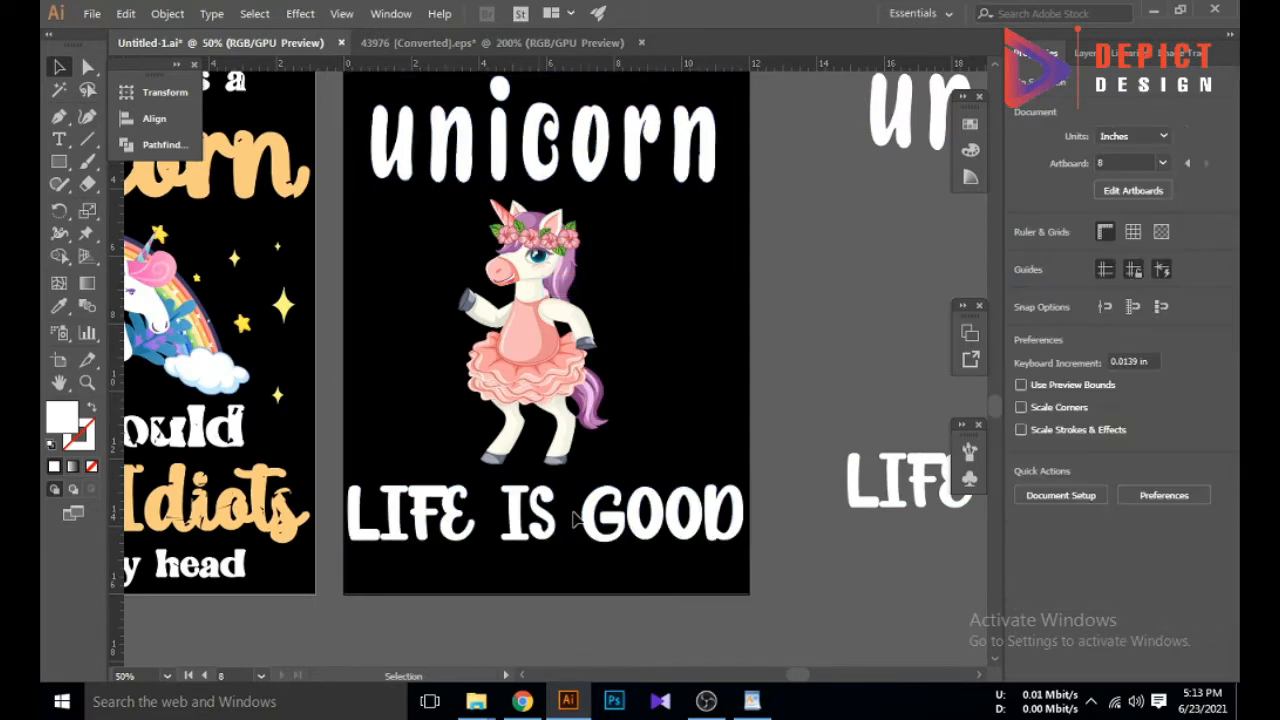
Apply a horizontal Arc warp with a -50% bend to the outlined "LIFE IS GOOD" text
click(300, 13)
mouse_move(460, 258)
click(540, 260)
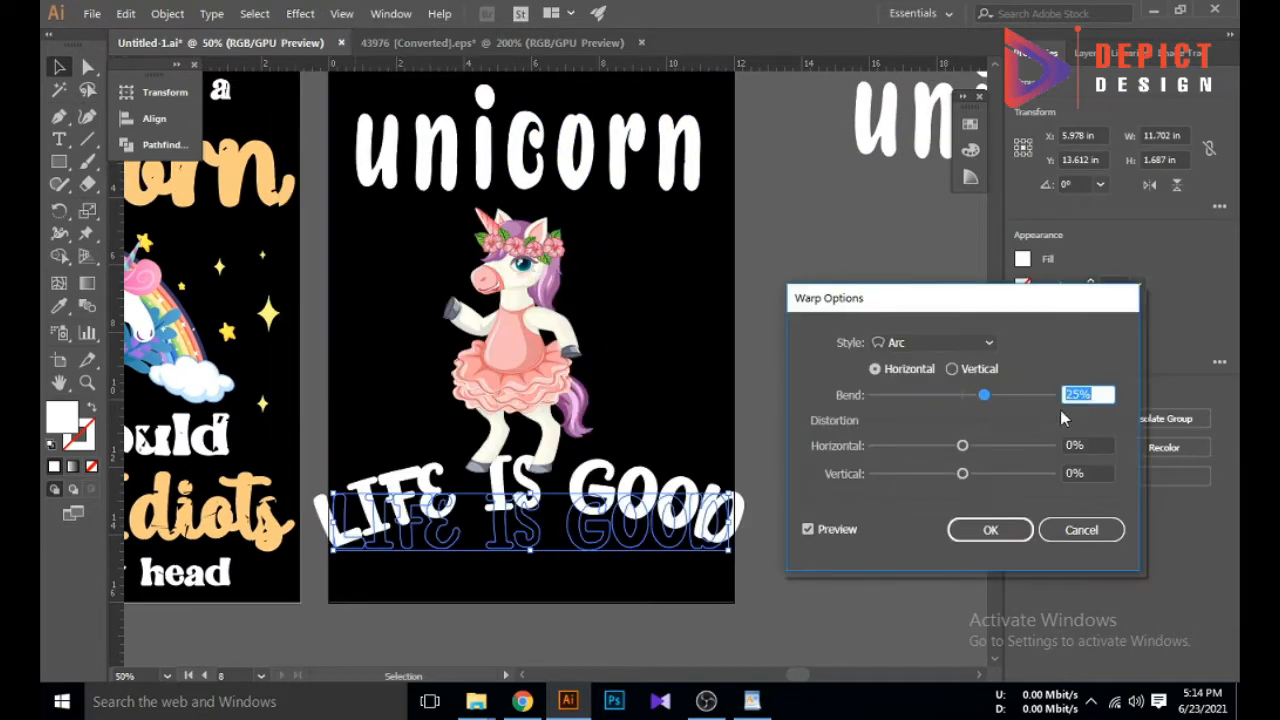
click(840, 530)
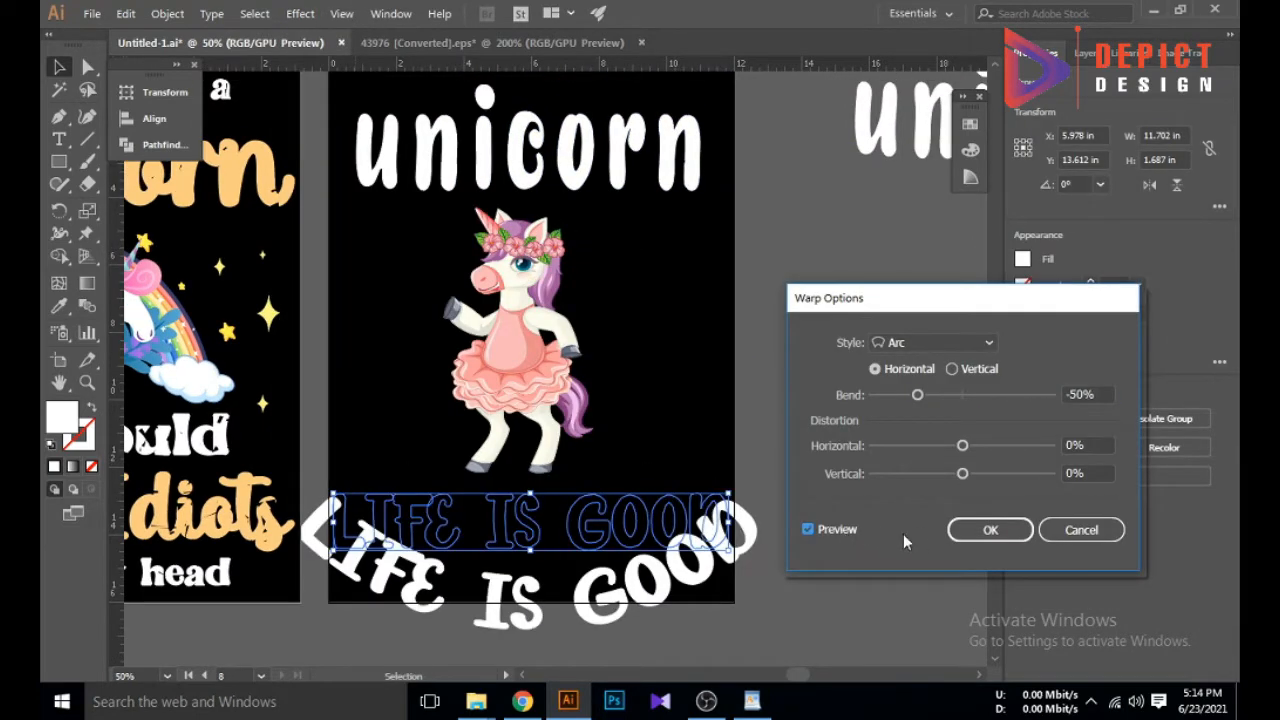
click(990, 530)
Scale the arched "LIFE IS GOOD" text down to about 9.16 in wide and nudge it up toward the dancing unicorn
drag(728, 493, 685, 500)
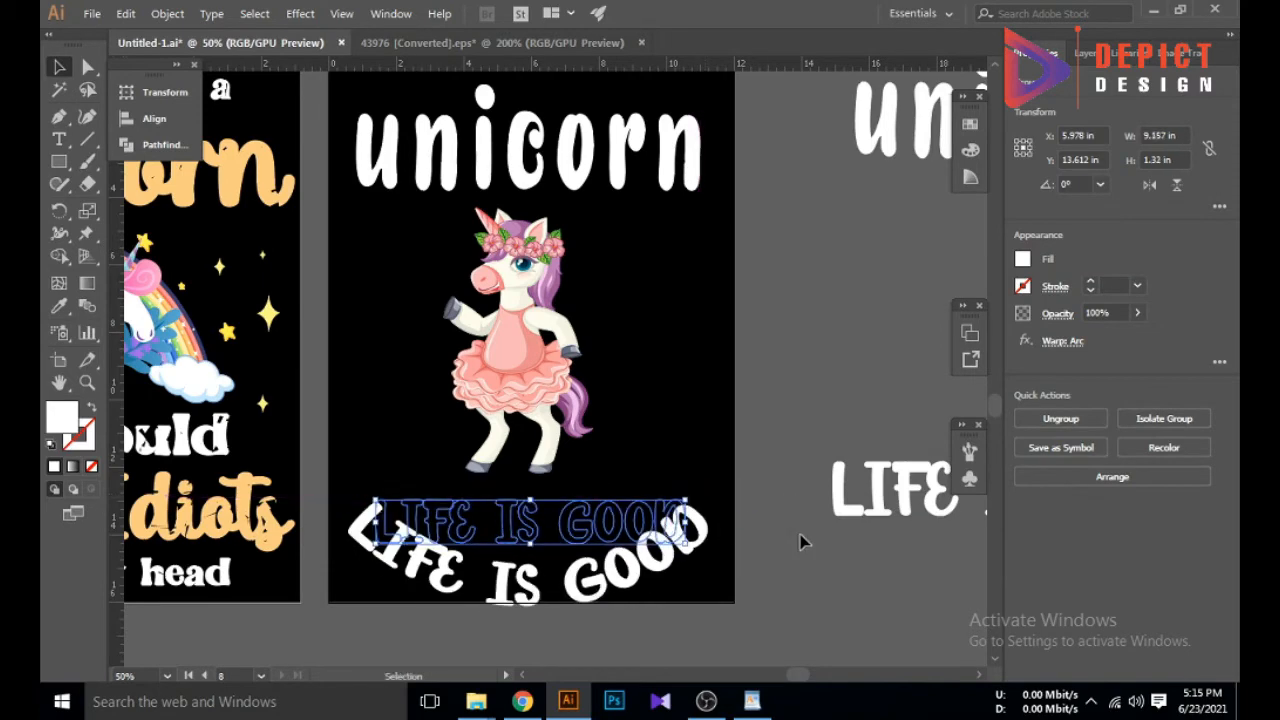
key(shift+Up)
key(shift+Up)
key(shift+Up)
key(shift+Up)
key(shift+Up)
Apply a horizontal Arc warp to the outlined word "unicorn" so that it curves upward
click(602, 157)
click(300, 13)
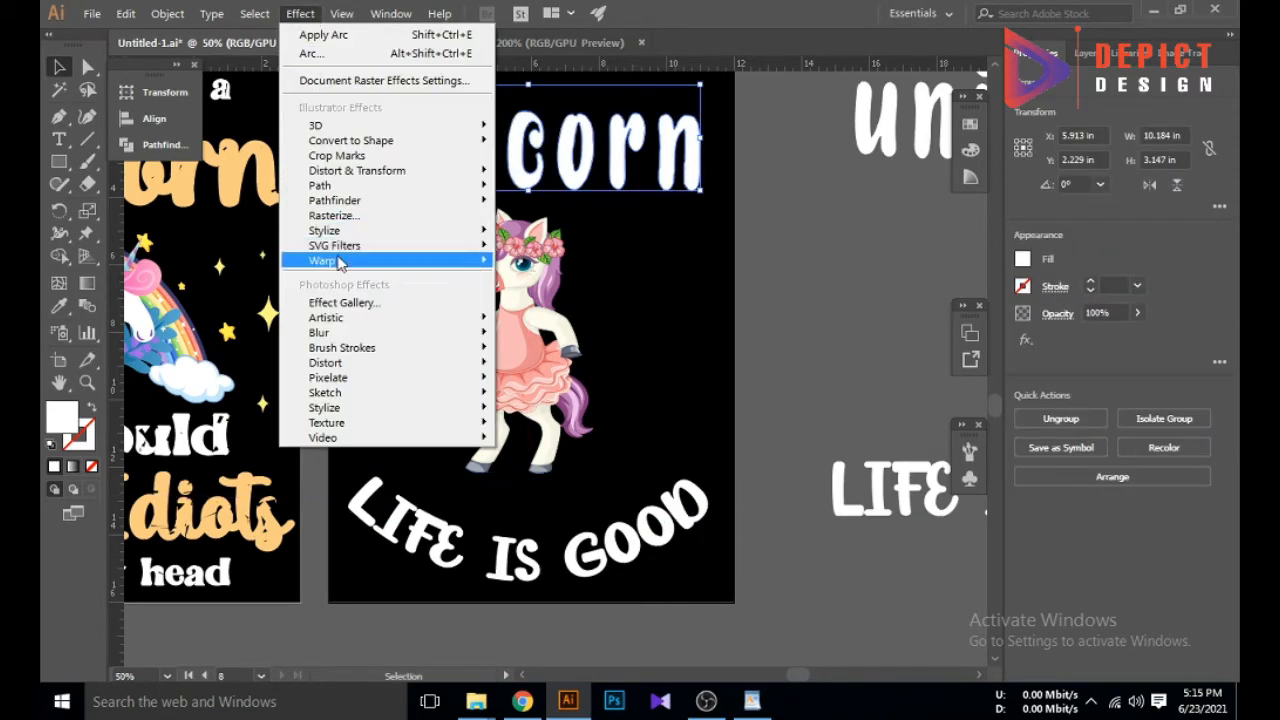
click(530, 263)
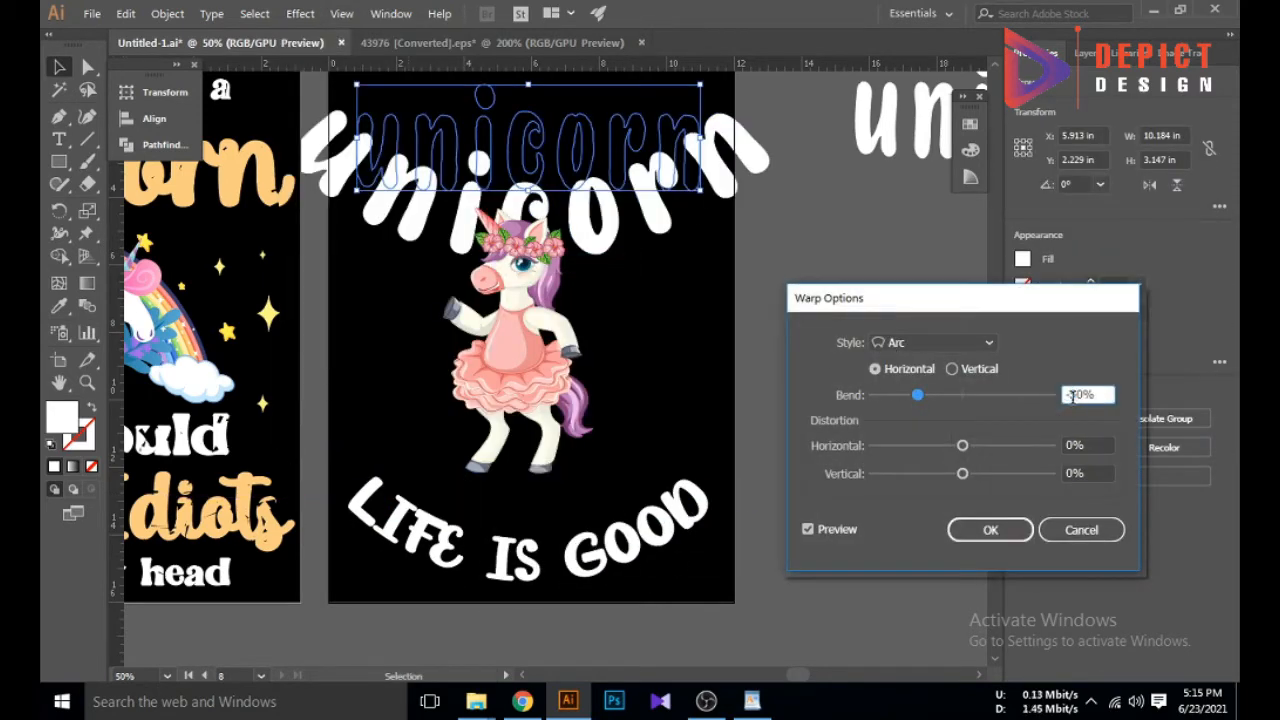
click(1001, 539)
Shrink the arched word "unicorn" and lower it so it fits inside the artboard above the dancing unicorn
key(ctrl+minus)
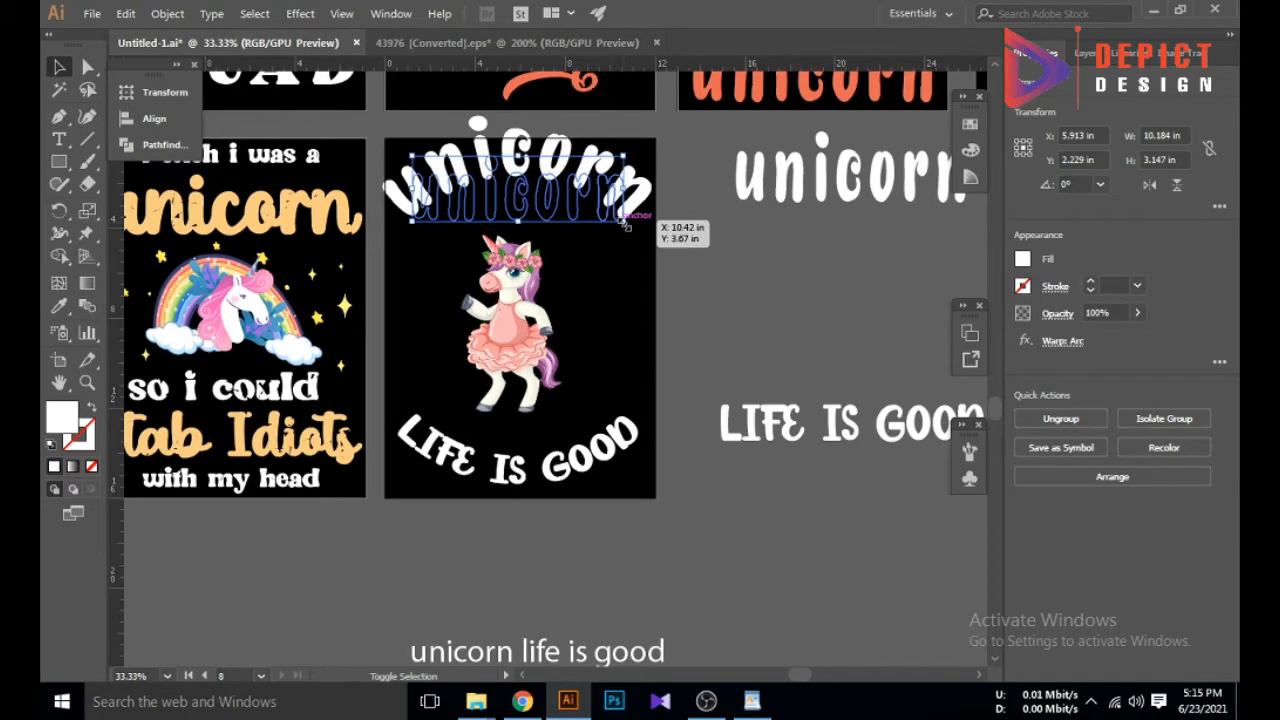
click(700, 249)
drag(596, 178, 594, 199)
click(706, 264)
scroll(705, 270, down, 1)
scroll(700, 290, up, 1)
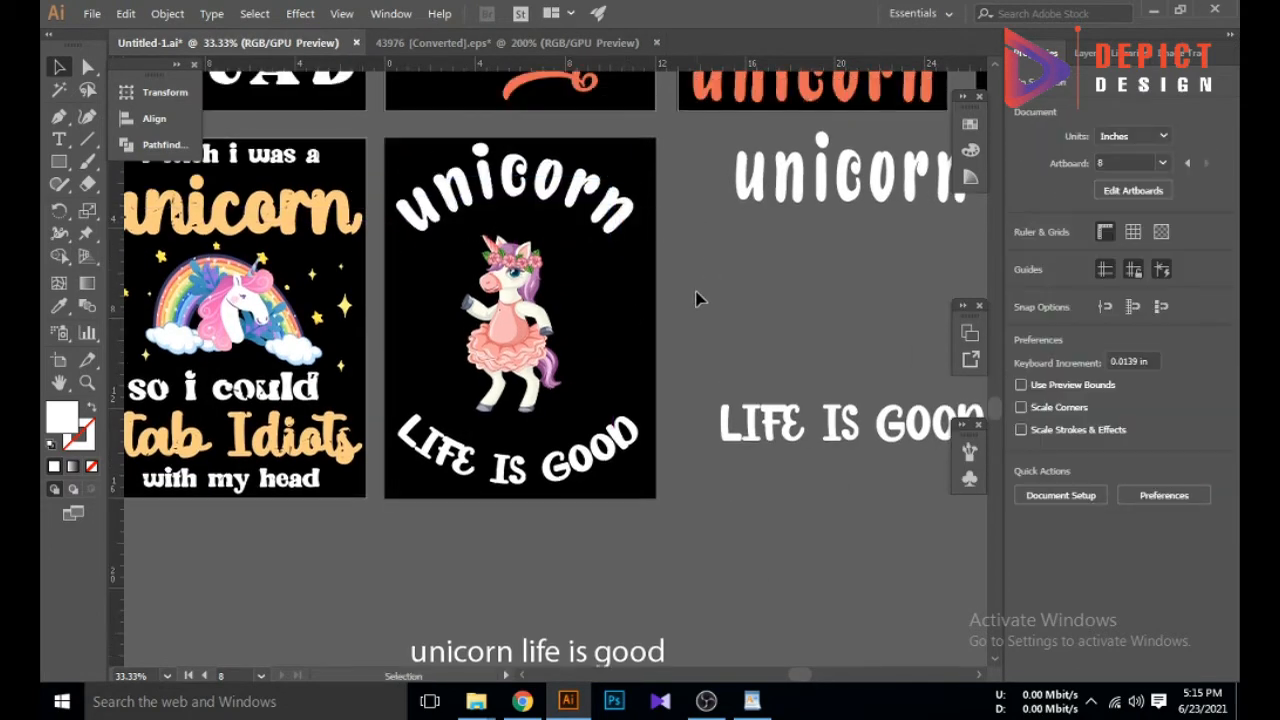
Duplicate the "Just a Girl who loves unicorns" design below the artboards and separate its light-blue background from the rest
scroll(679, 284, down, 1)
scroll(520, 325, up, 3)
scroll(490, 340, down, 4)
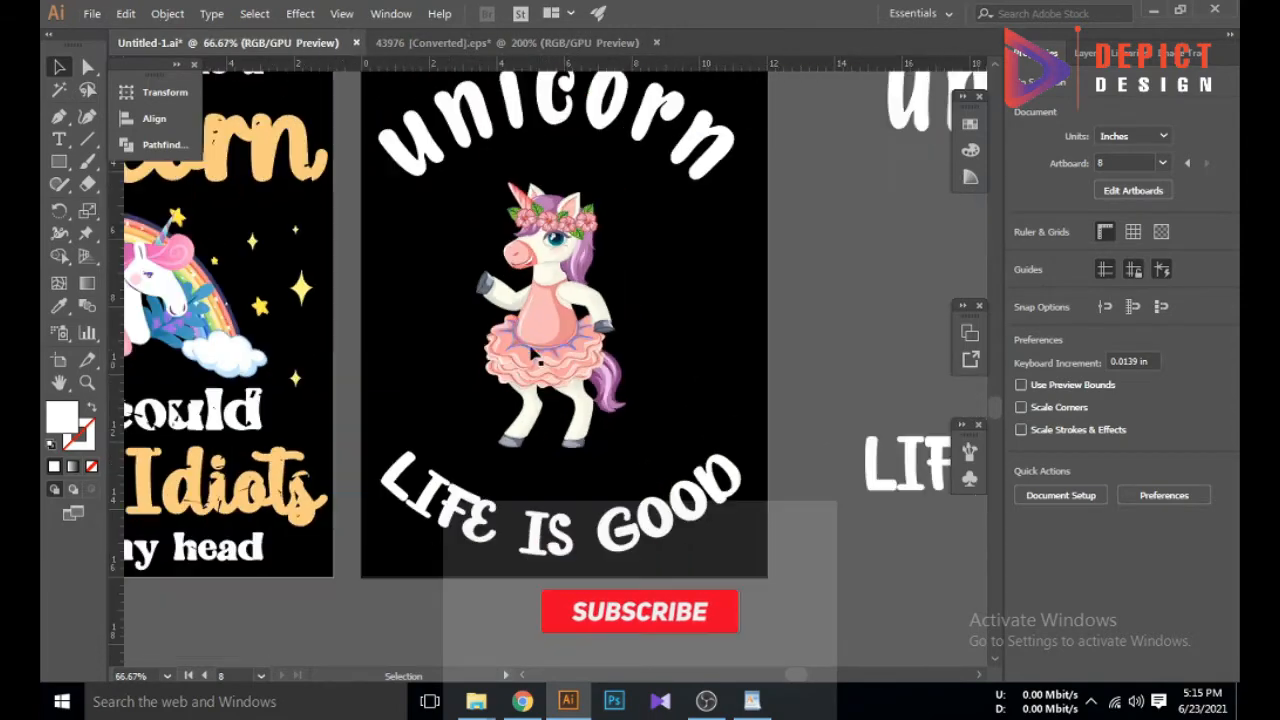
scroll(280, 268, up, 1)
scroll(300, 242, down, 3)
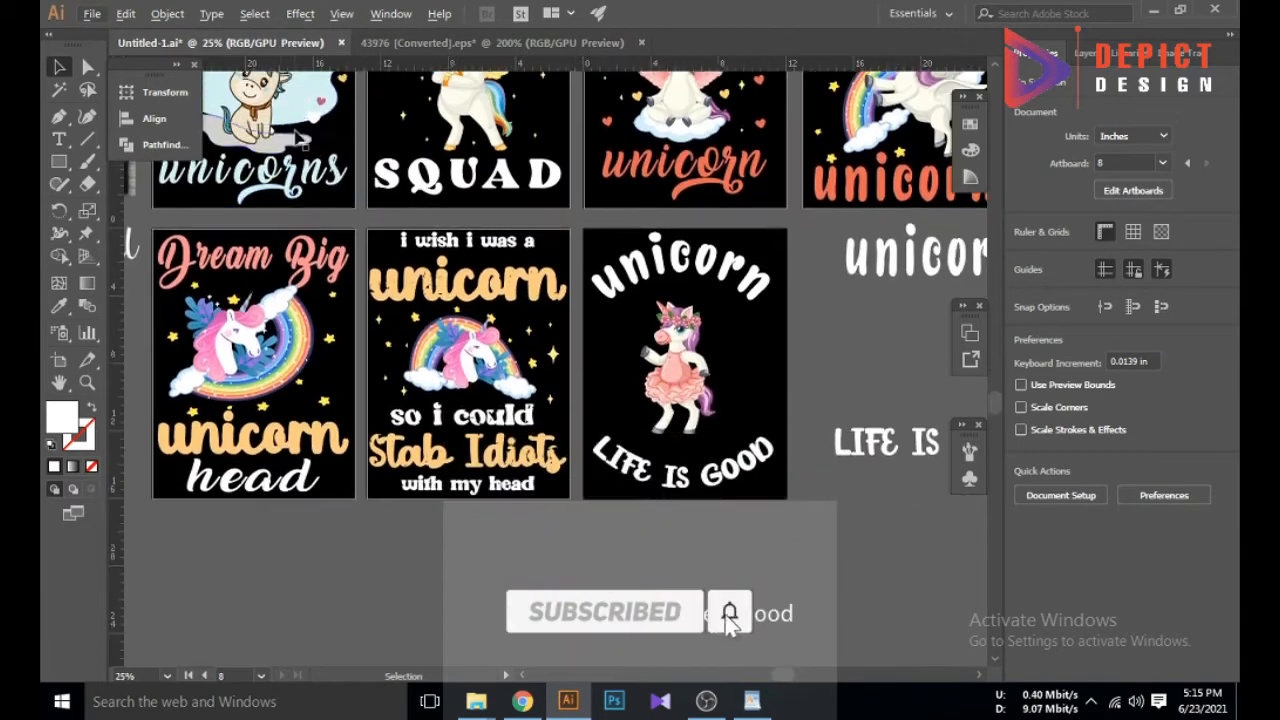
drag(300, 112, 390, 655)
scroll(390, 600, down, 3)
right_click(397, 518)
drag(389, 471, 614, 557)
click(440, 375)
Move the light-blue background with hearts onto the artboard, behind the dancing unicorn
drag(608, 606, 675, 248)
click(820, 423)
click(700, 413)
scroll(690, 430, up, 2)
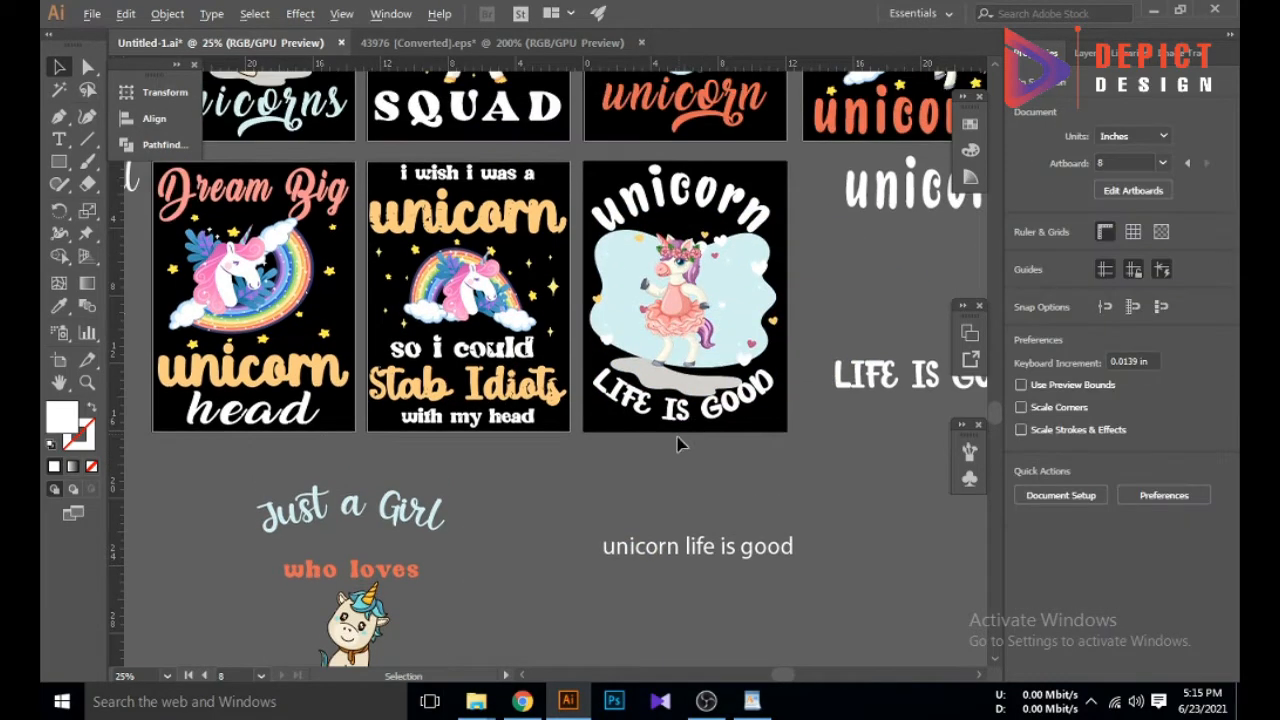
Delete the grey shadow shape beneath the dancing unicorn from the background group
scroll(660, 440, down, 2)
scroll(505, 367, up, 4)
click(505, 367)
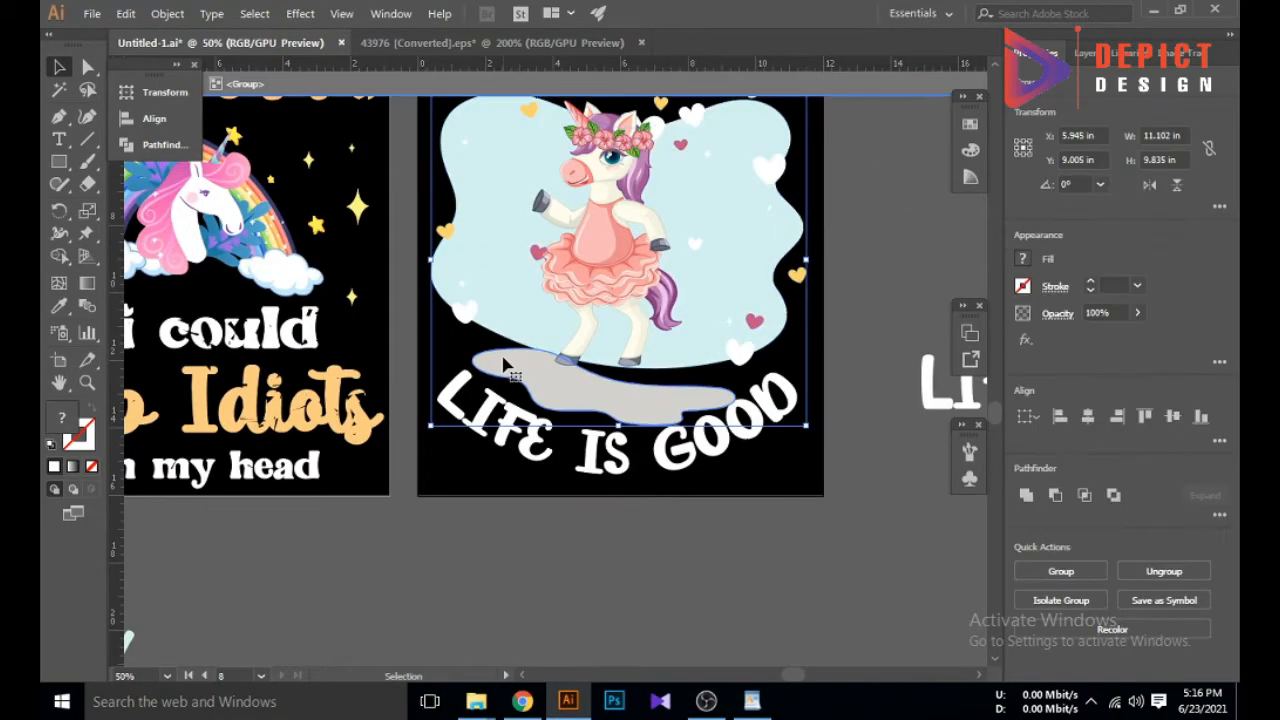
key(Delete)
Stretch the light-blue background vertically toward the "LIFE IS GOOD" text, to about 9 in tall
scroll(494, 577, up, 1)
click(643, 420)
drag(618, 413, 616, 443)
click(622, 462)
scroll(630, 480, up, 1)
click(632, 474)
drag(618, 184, 622, 166)
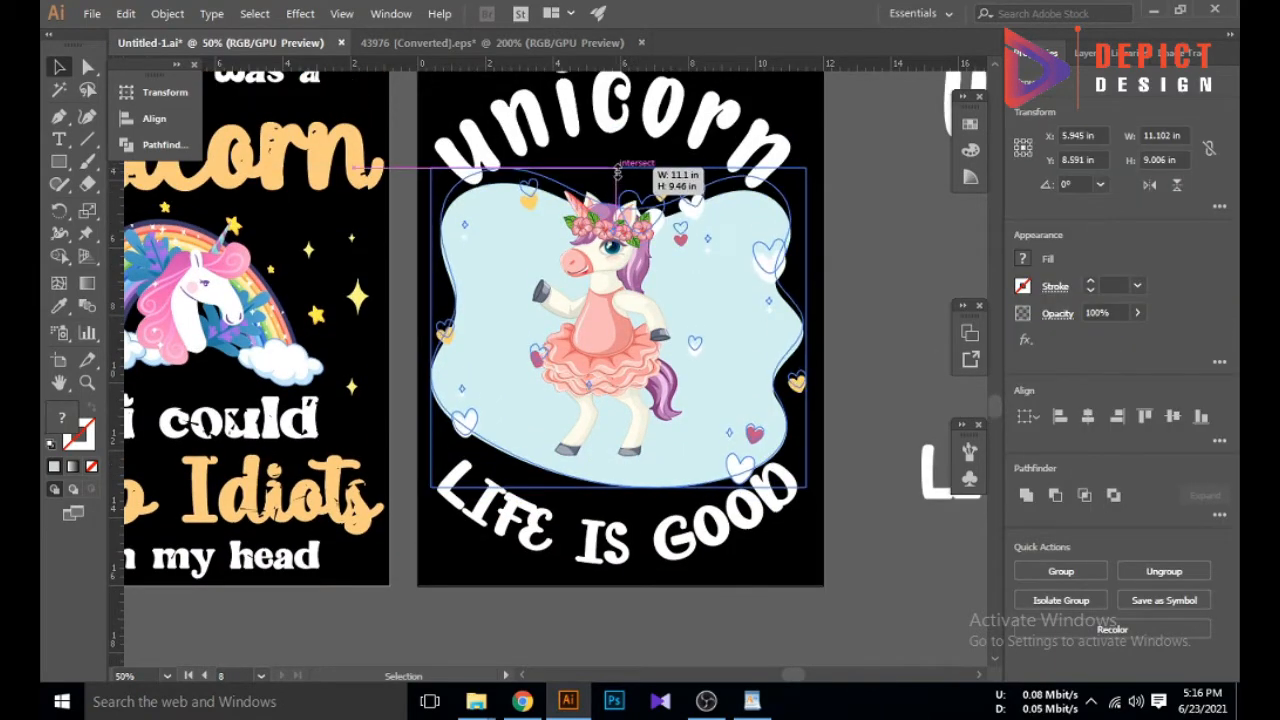
Reduce the dancing unicorn's height to about 7.86 in by lowering its upper edge within the light-blue background
click(607, 213)
drag(607, 214, 607, 224)
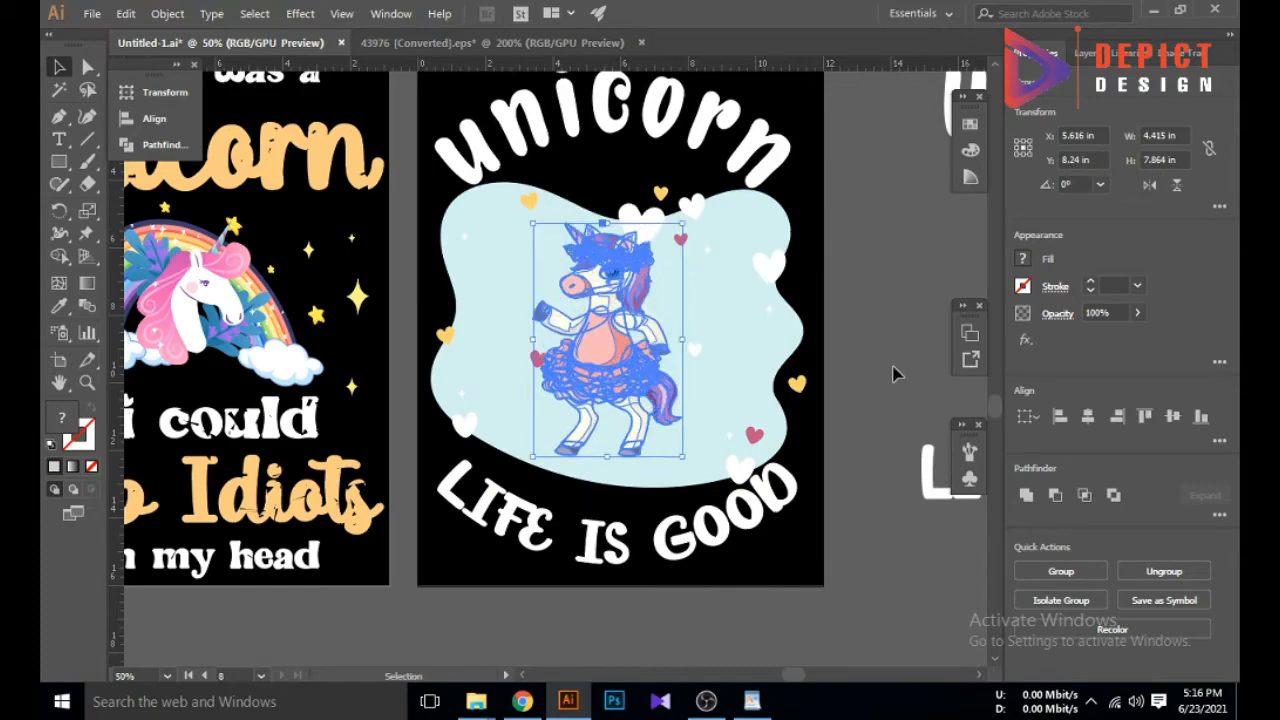
click(894, 371)
scroll(488, 318, down, 1)
scroll(477, 470, down, 2)
scroll(477, 492, up, 1)
scroll(512, 367, up, 1)
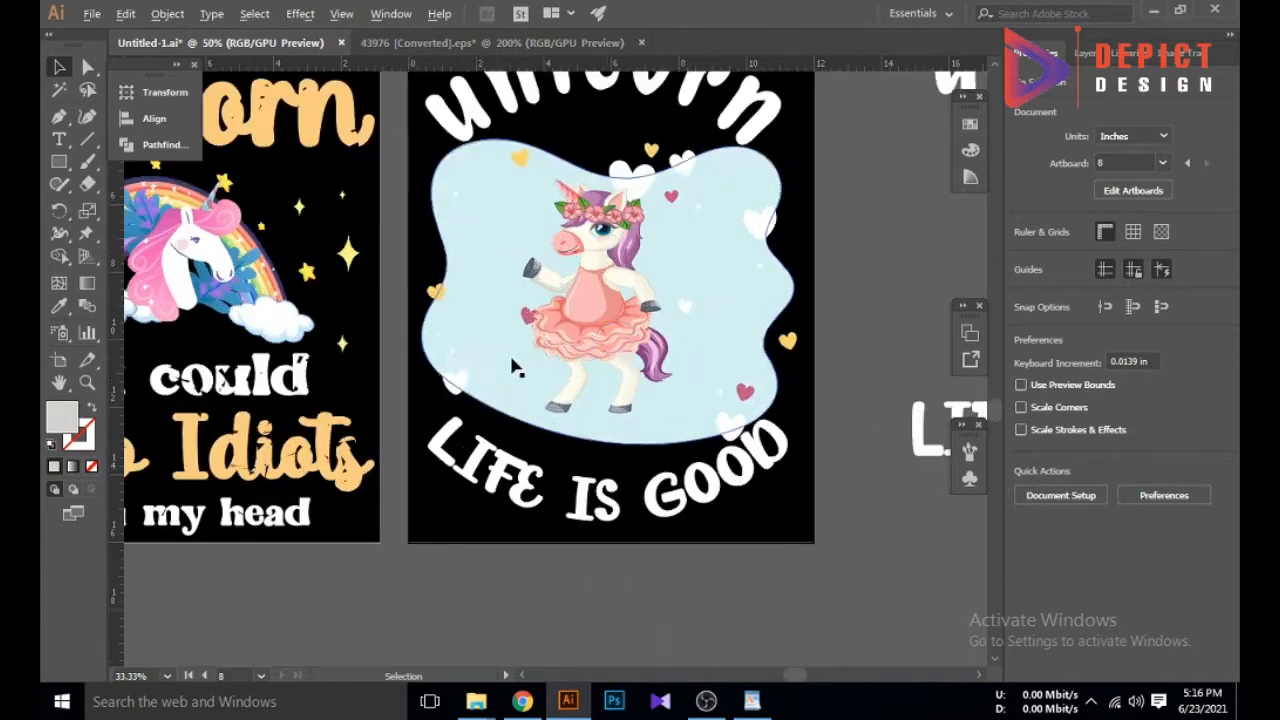
Expand the arched "unicorn" and "LIFE IS GOOD" lettering into plain shapes together
click(348, 256)
click(397, 366)
scroll(450, 460, up, 1)
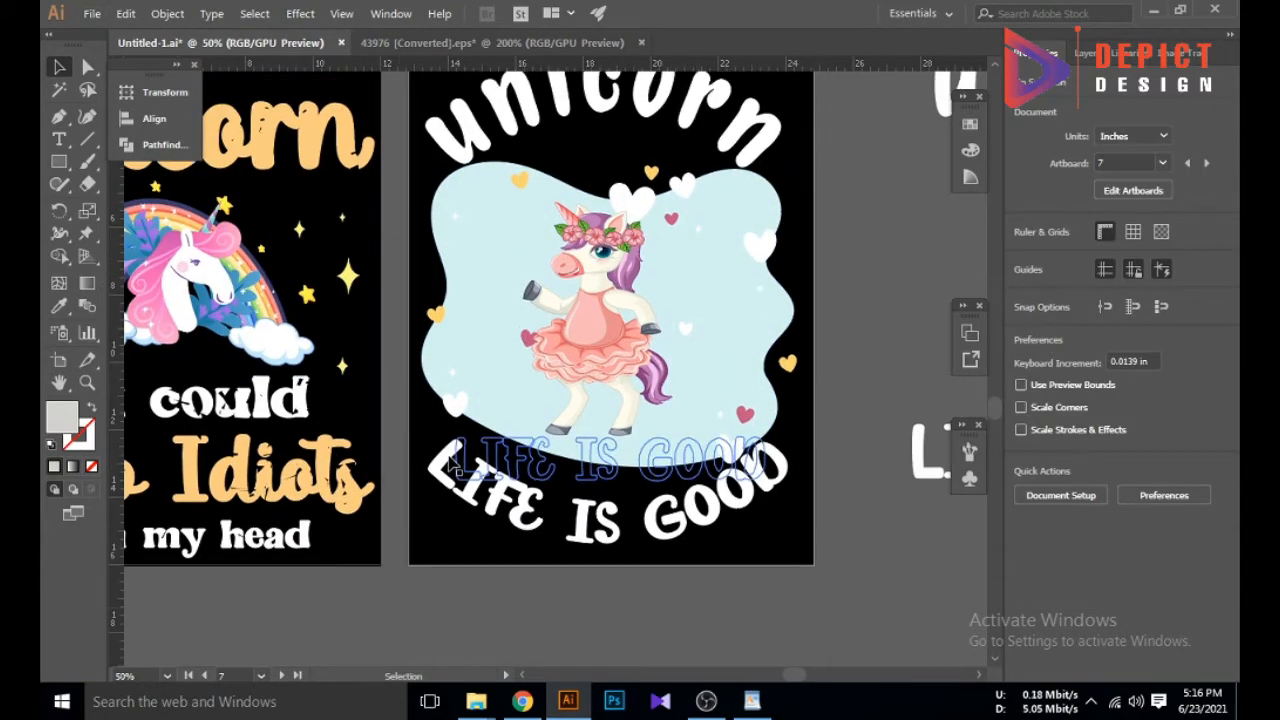
scroll(501, 570, down, 1)
click(559, 537)
shift+click(574, 255)
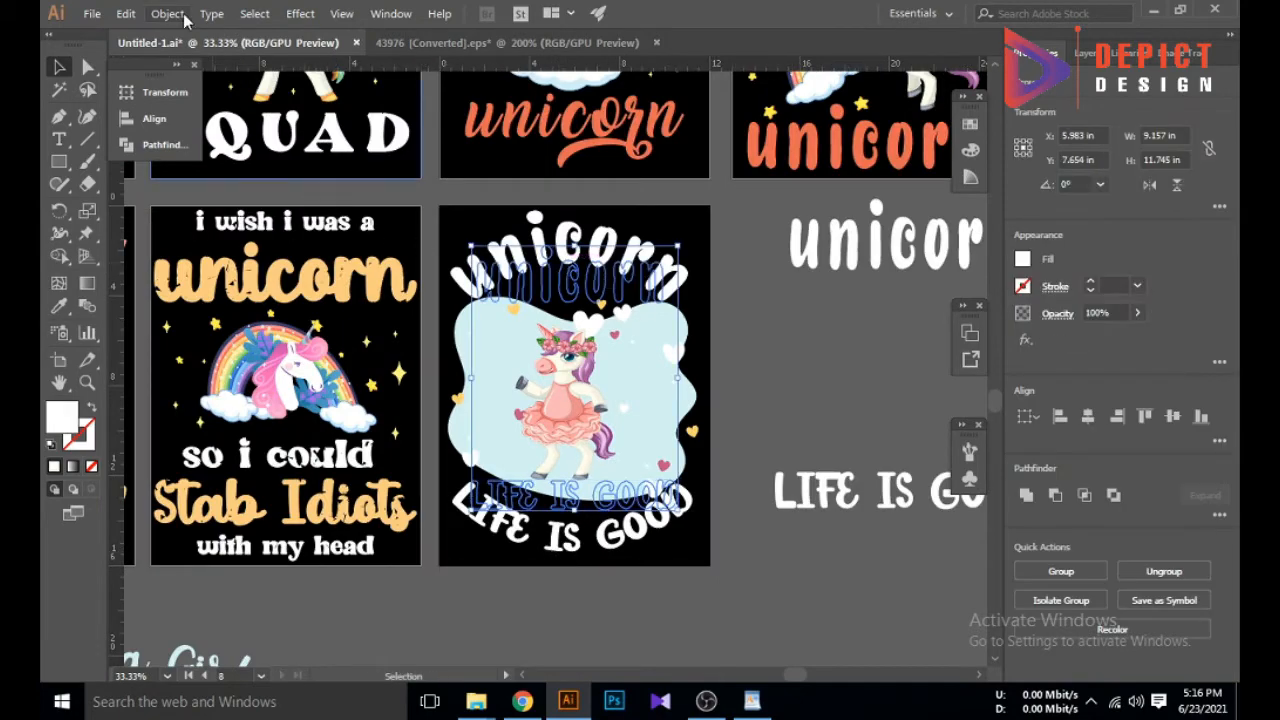
click(167, 13)
click(167, 13)
click(560, 627)
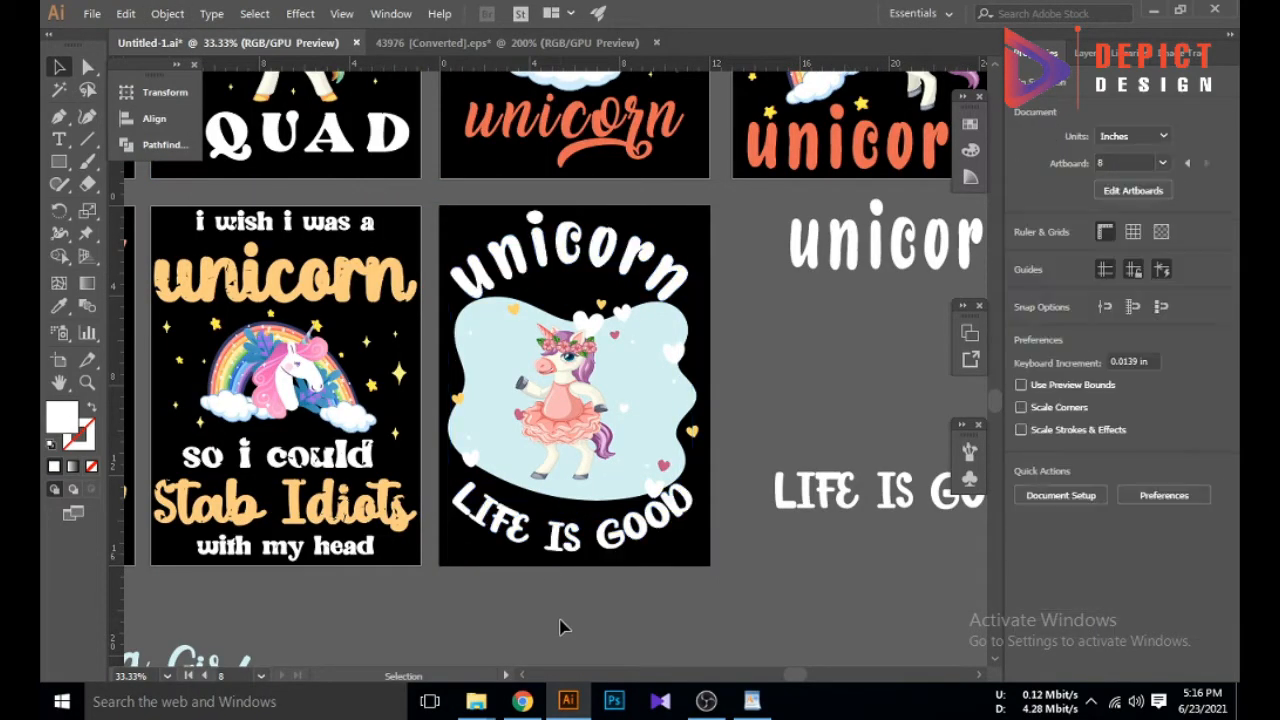
scroll(567, 607, up, 1)
click(581, 524)
click(584, 600)
scroll(578, 580, up, 4)
click(602, 178)
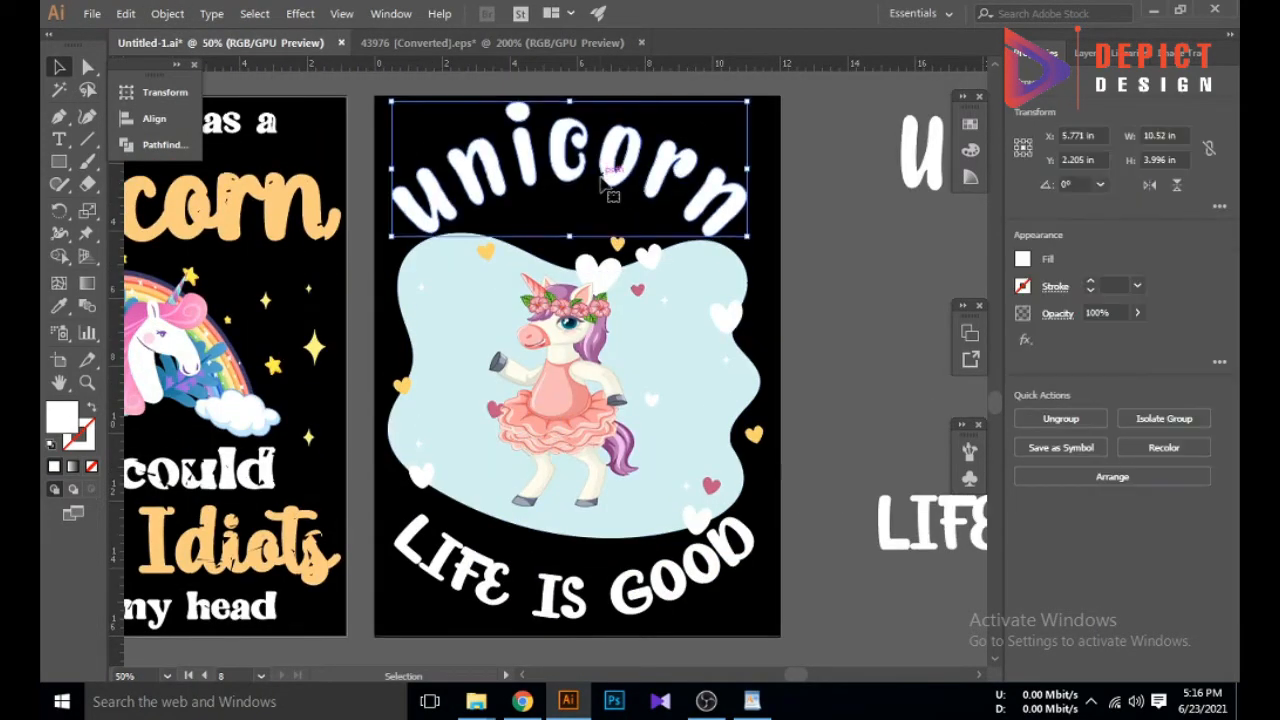
Ungroup the light-blue background with hearts behind the dancing unicorn
click(578, 301)
click(88, 67)
click(60, 67)
click(362, 232)
click(668, 352)
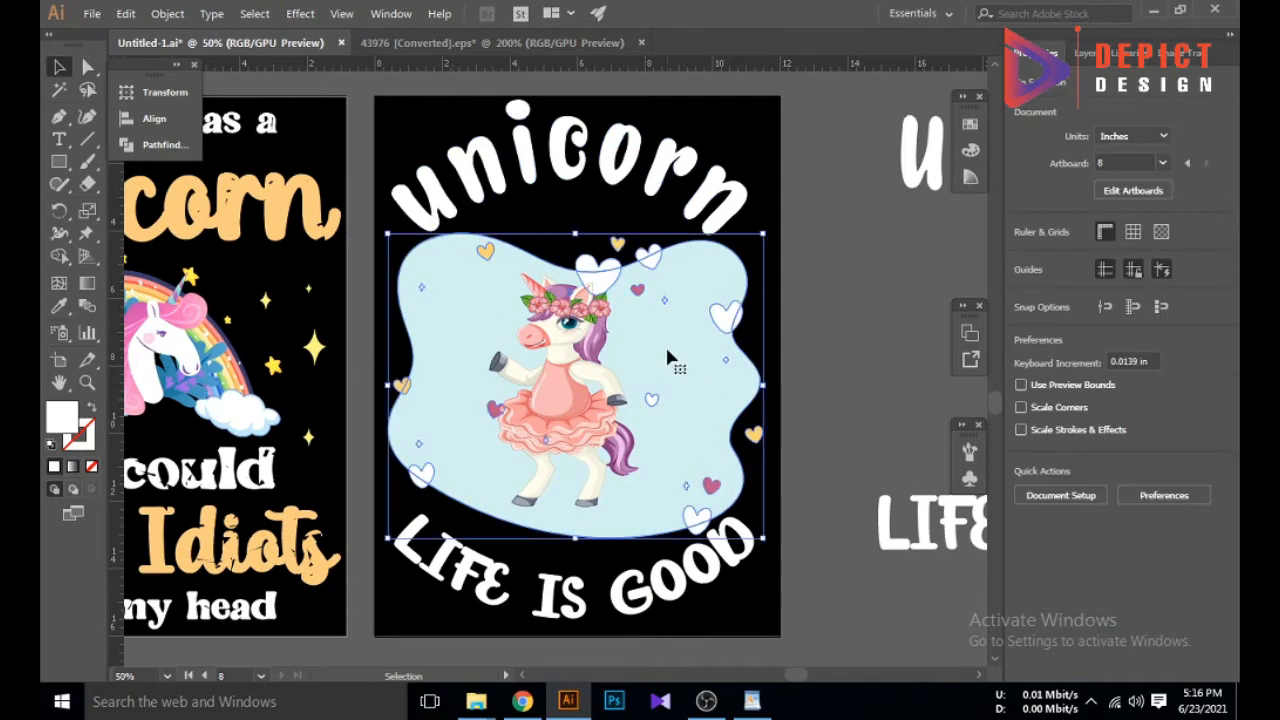
right_click(667, 351)
click(750, 506)
click(825, 430)
Reshape the light-blue background's upper edge with Direct Selection, raising its anchor points into soft waves below "unicorn"
click(689, 391)
drag(538, 257, 598, 206)
key(ctrl+z)
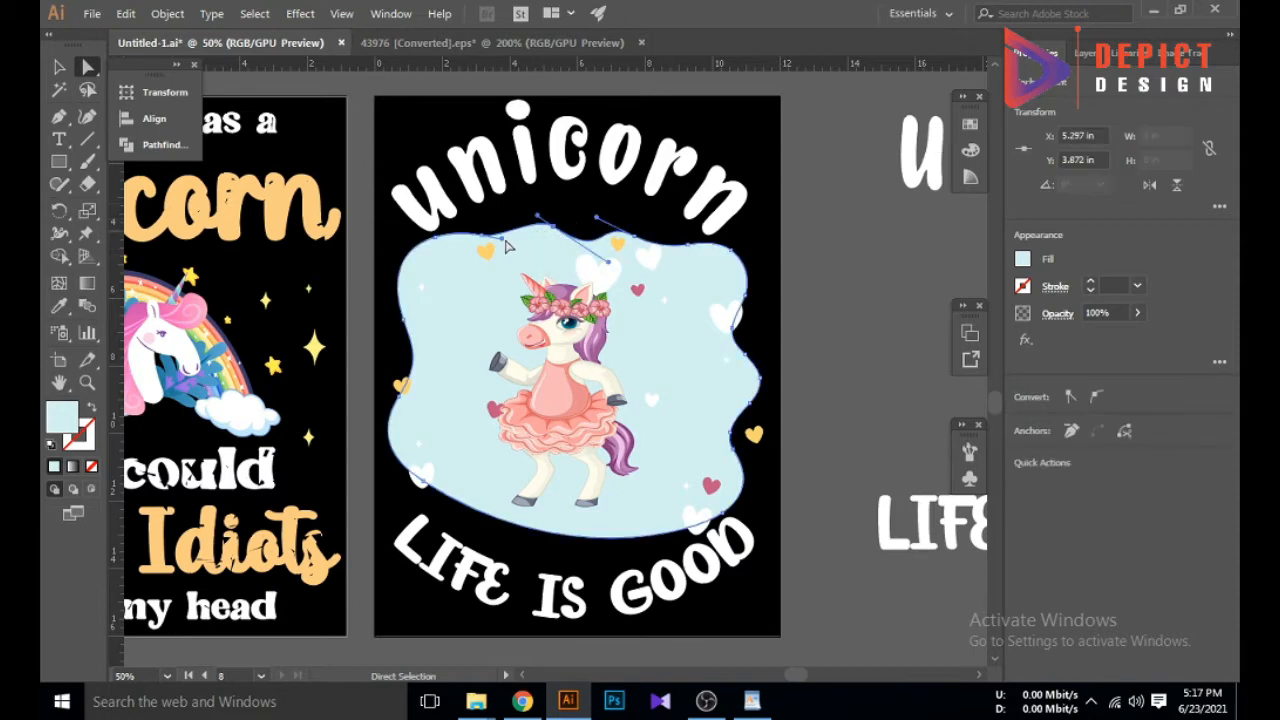
click(714, 366)
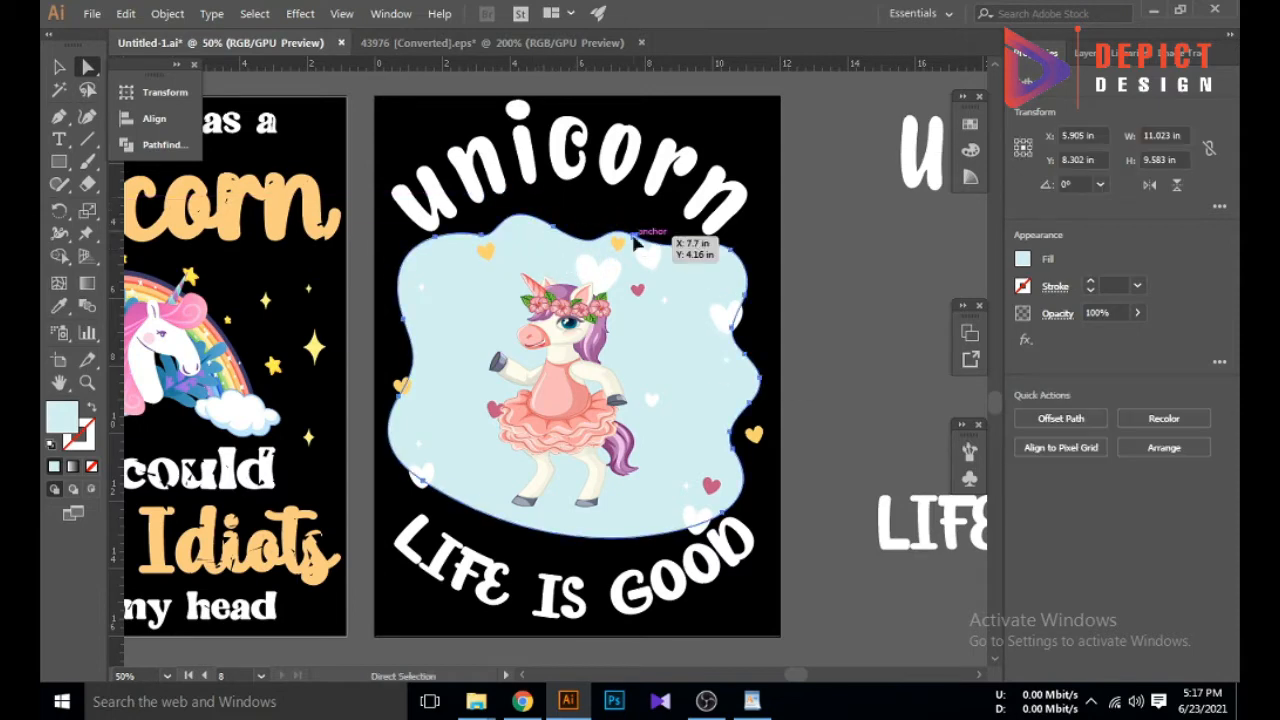
drag(635, 236, 641, 223)
scroll(531, 297, down, 2)
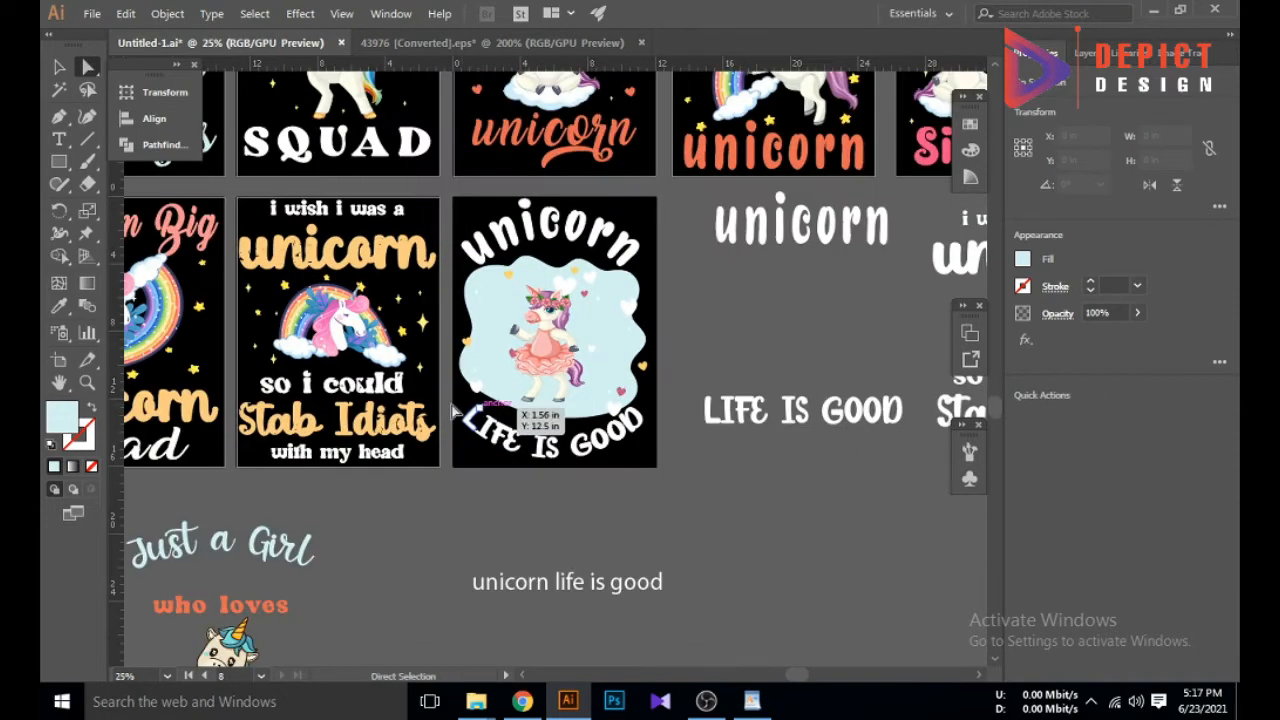
key(v)
Ungroup the yellow sparkles of the "Stab Idiots" design and place six copies around the dancing unicorn
scroll(447, 496, up, 1)
scroll(520, 542, up, 2)
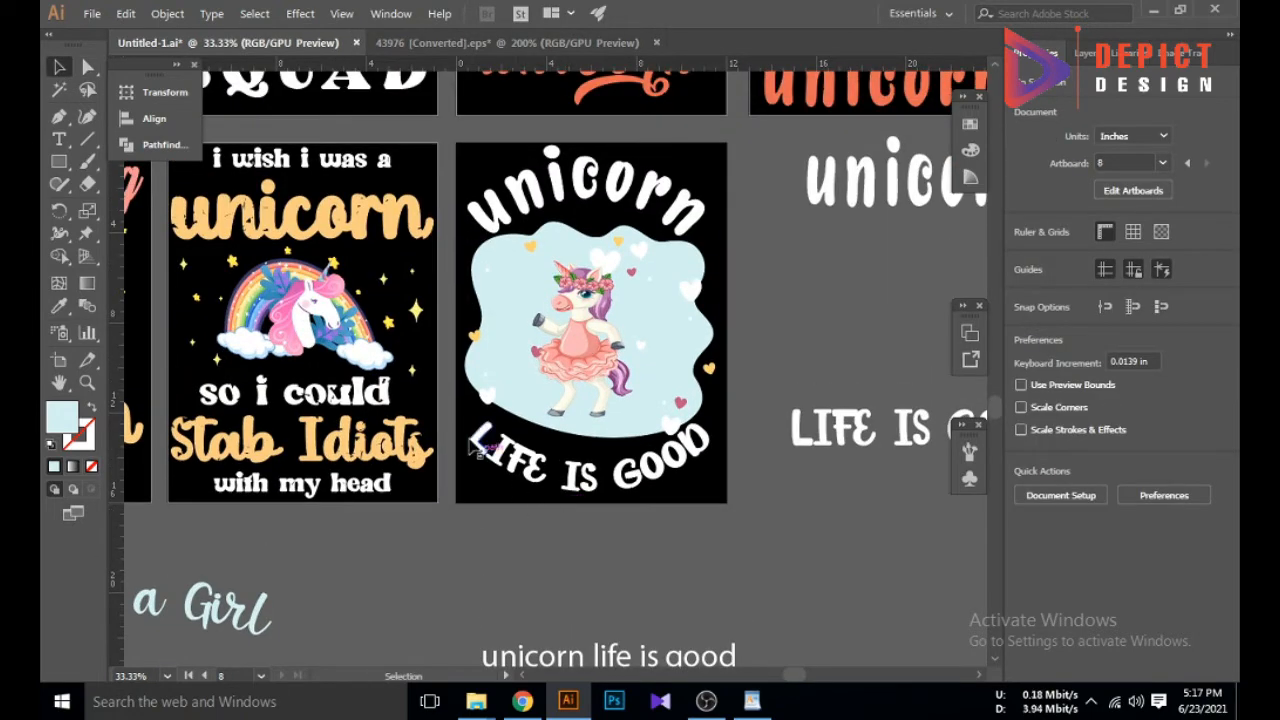
right_click(417, 309)
click(468, 467)
click(448, 440)
drag(417, 311, 527, 410)
scroll(507, 298, up, 1)
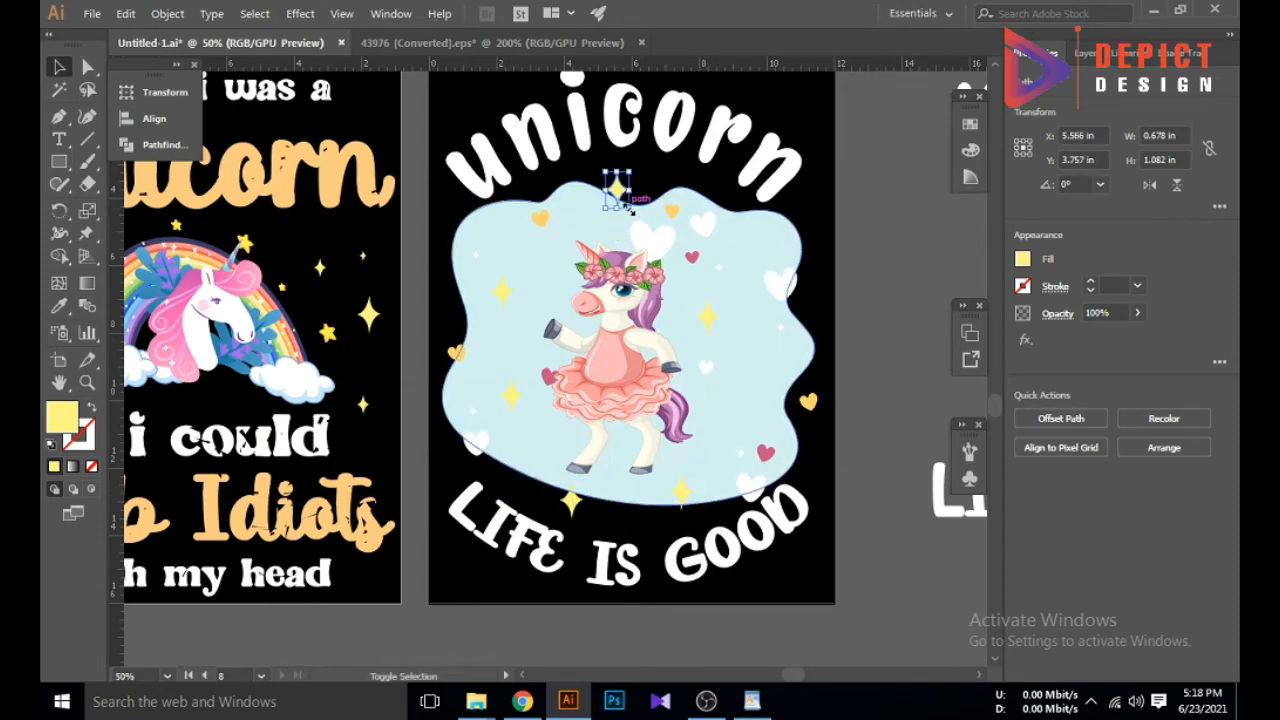
Shrink some of the copied yellow sparkles, making the one on the background's upper edge about 0.42 in wide
drag(622, 200, 622, 200)
click(828, 356)
shift+click(580, 508)
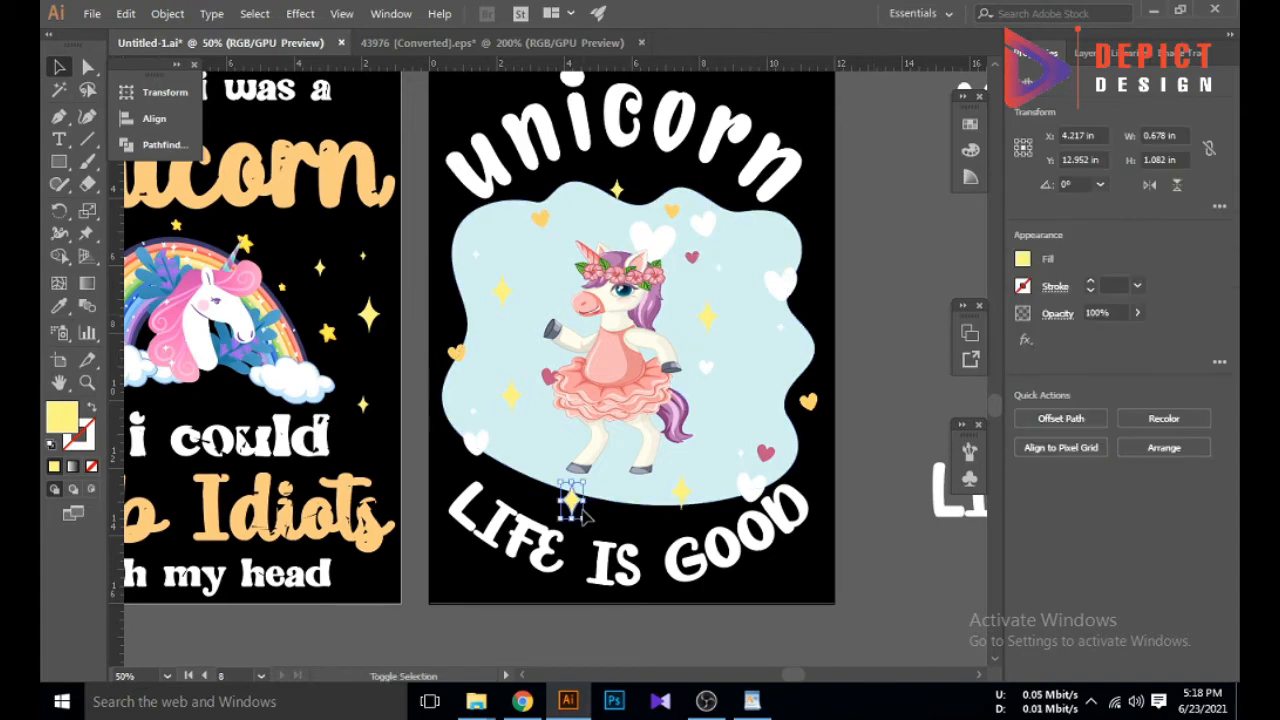
click(514, 392)
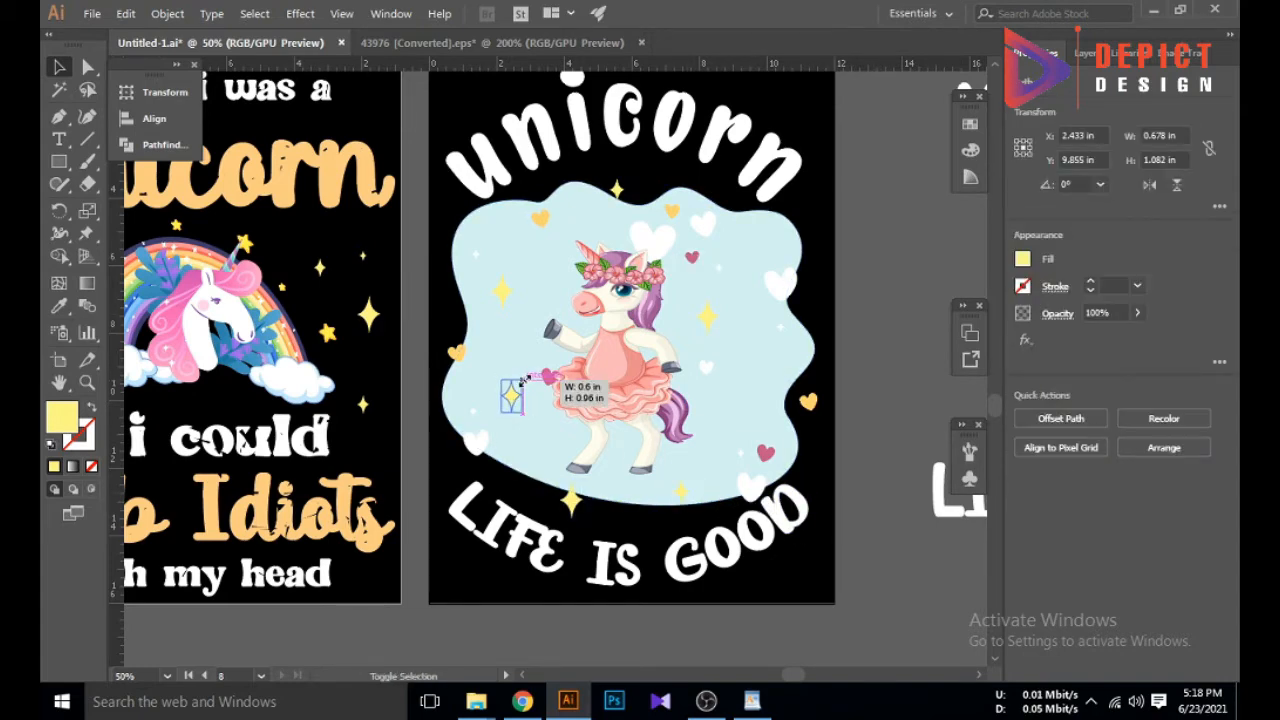
drag(520, 420, 519, 419)
click(436, 375)
Recolor the larger sparkles with the Eyedropper from the hearts: the right one dark pink, the left one orange, the bottom one white
click(503, 297)
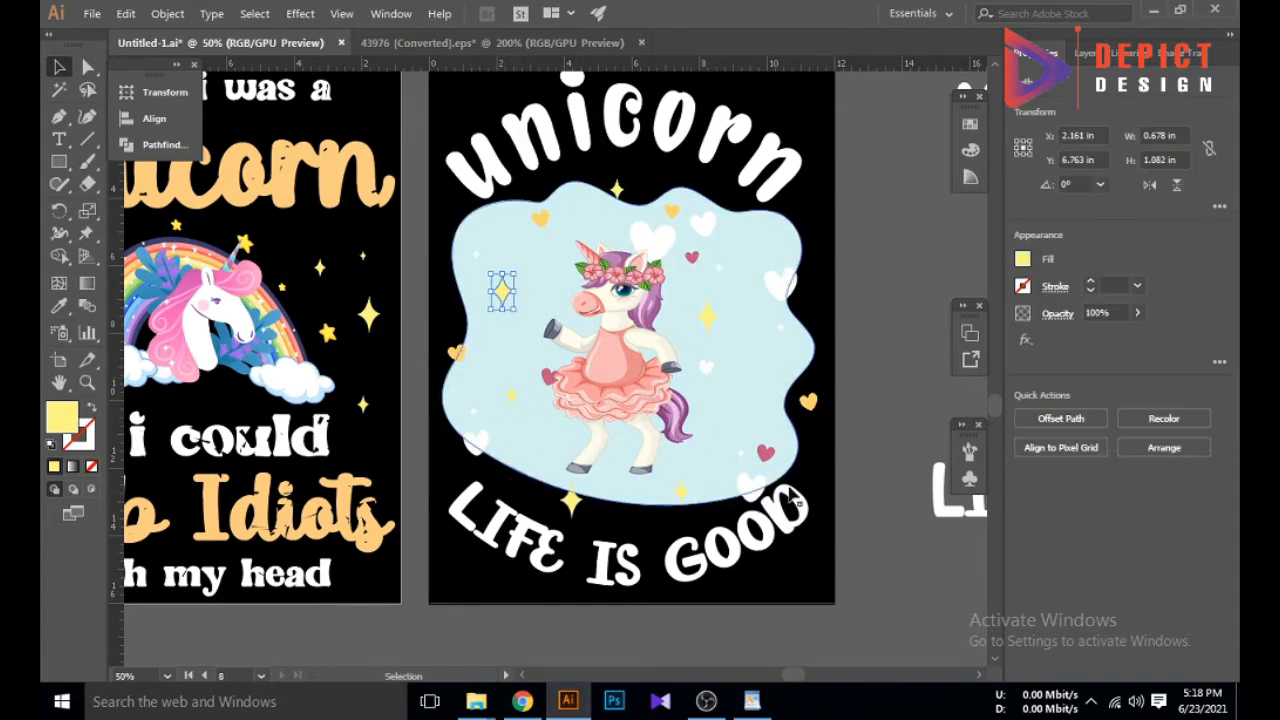
click(872, 481)
click(706, 319)
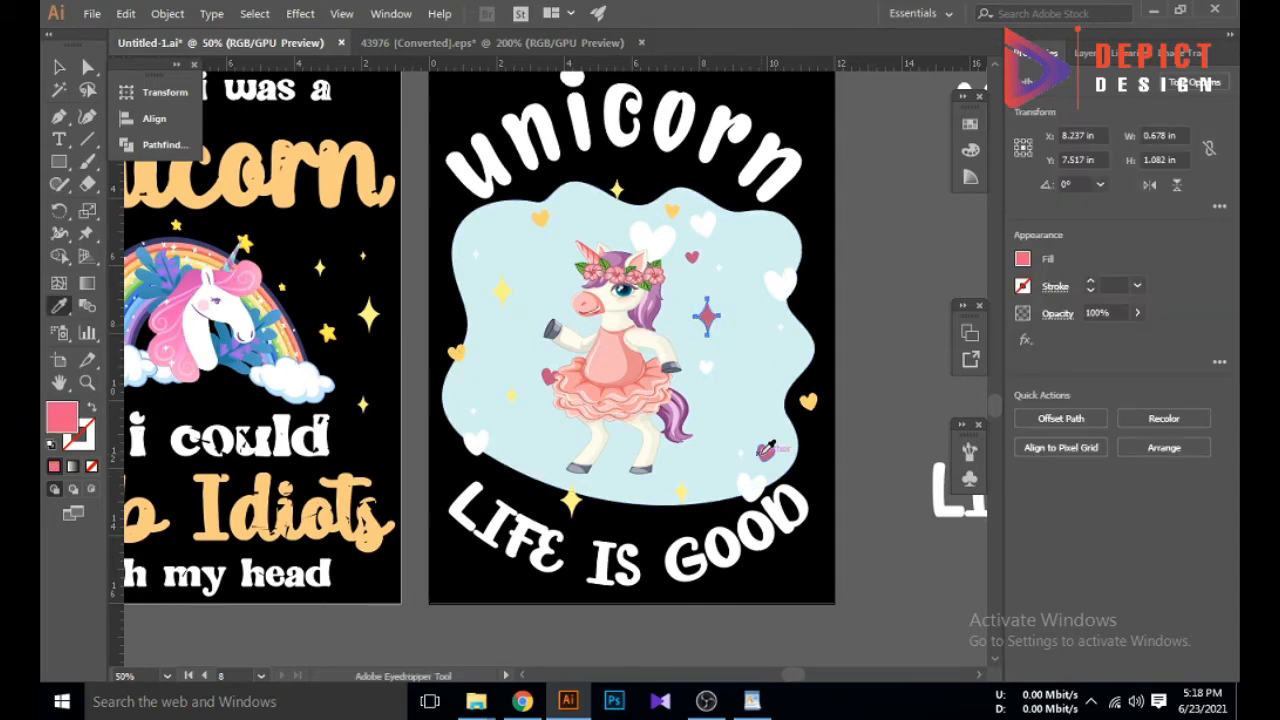
click(60, 308)
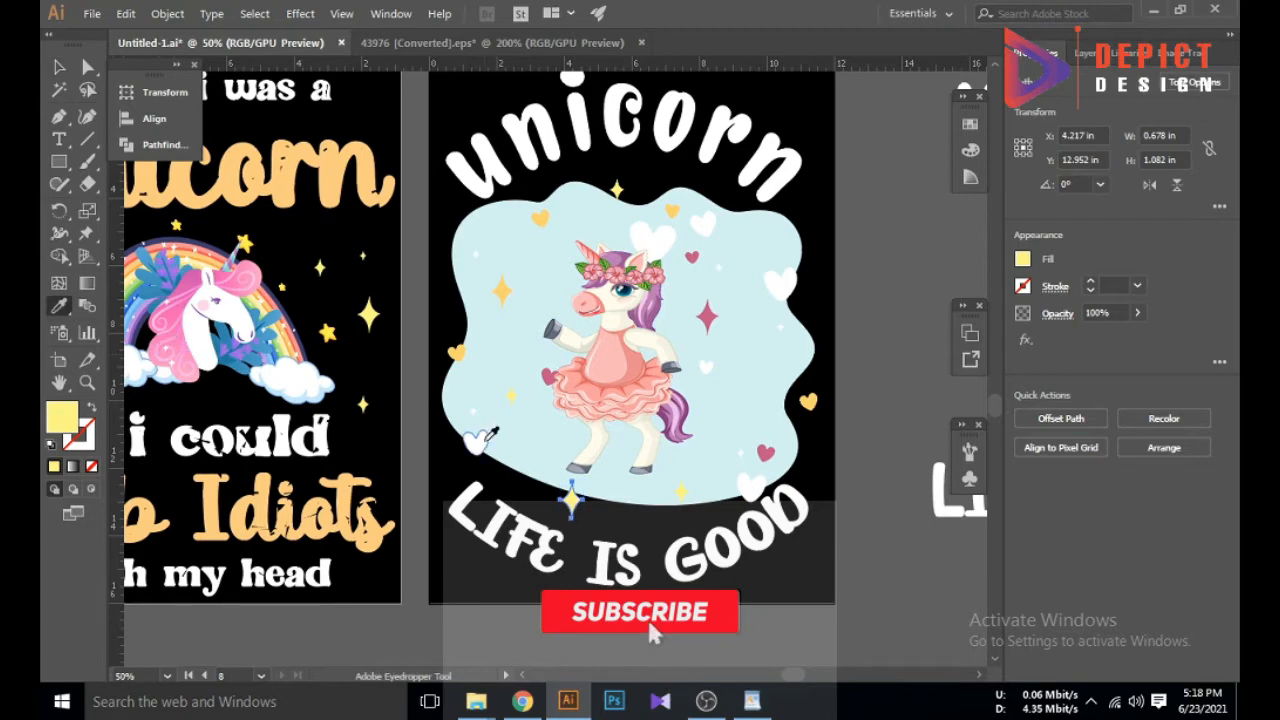
click(481, 439)
click(60, 67)
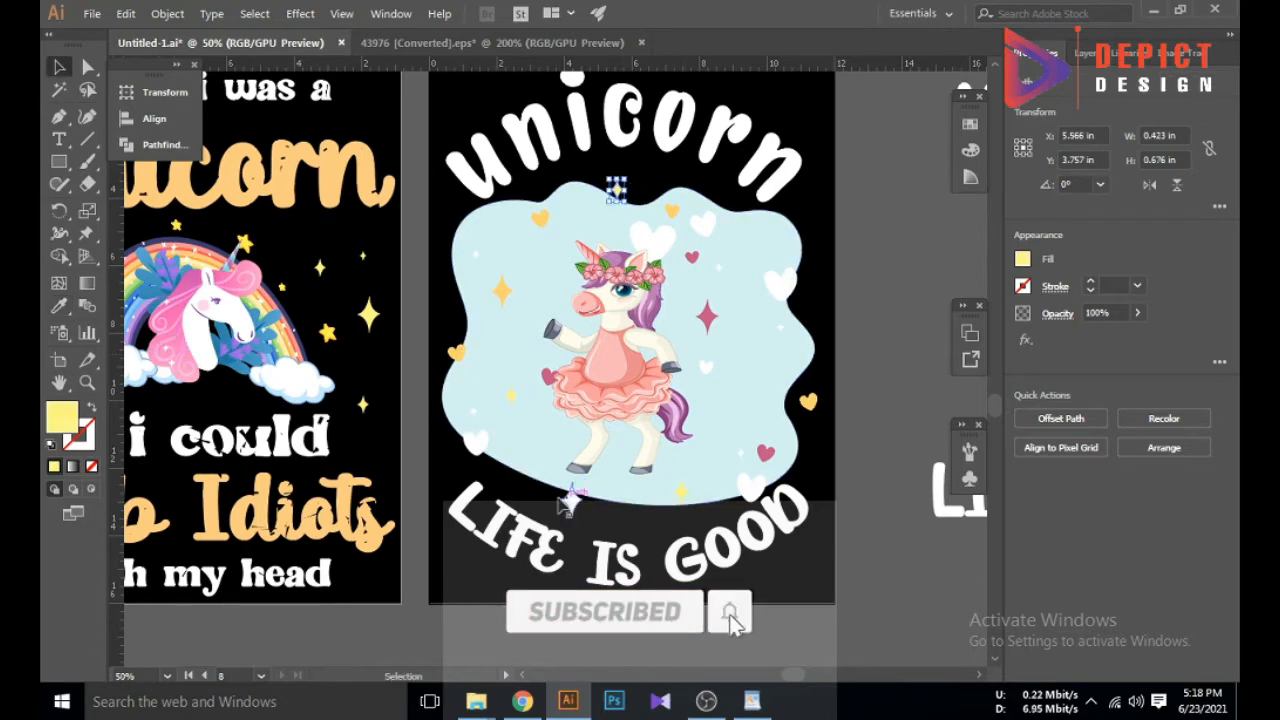
click(530, 498)
Recolor the large sparkle on the dancing unicorn's left side to dark pink with the Eyedropper
scroll(489, 356, down, 1)
scroll(505, 470, up, 1)
click(494, 235)
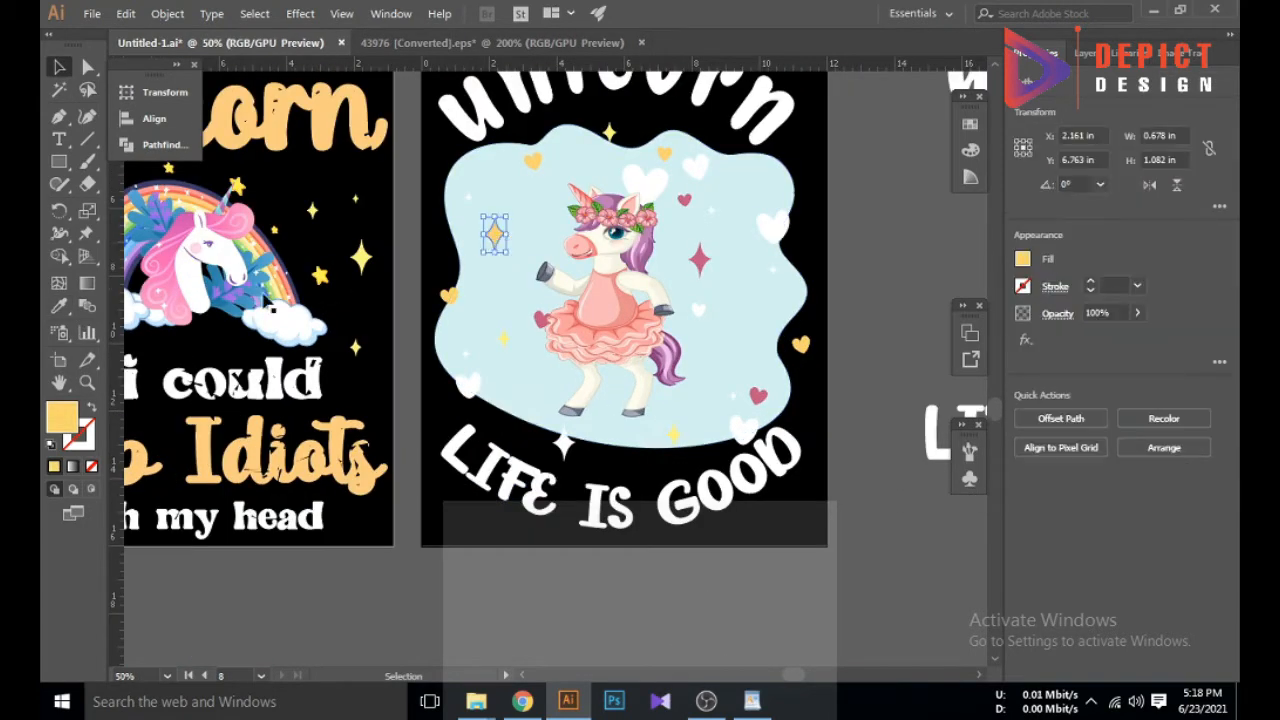
key(i)
click(810, 385)
scroll(541, 369, down, 1)
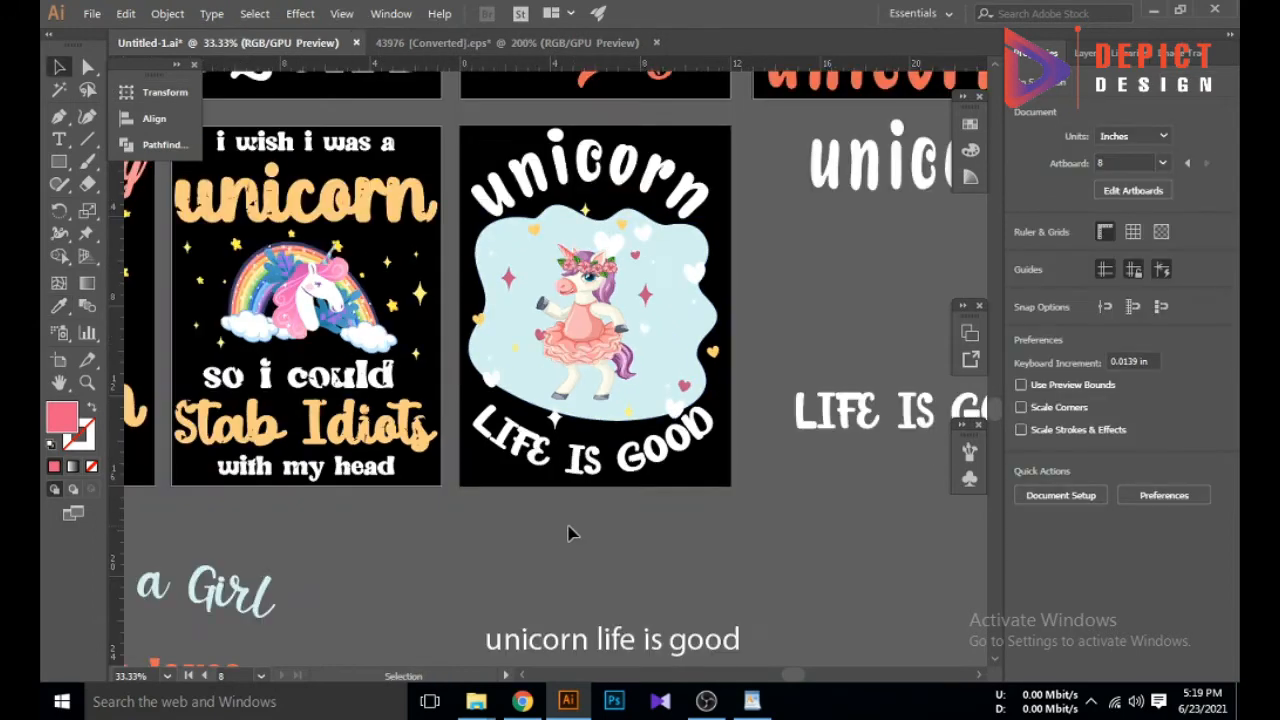
Place a vertical guide at the left edge of the arched "unicorn" text, about 0.5 in inside the artboard
scroll(584, 526, down, 1)
scroll(584, 524, up, 1)
drag(117, 368, 156, 351)
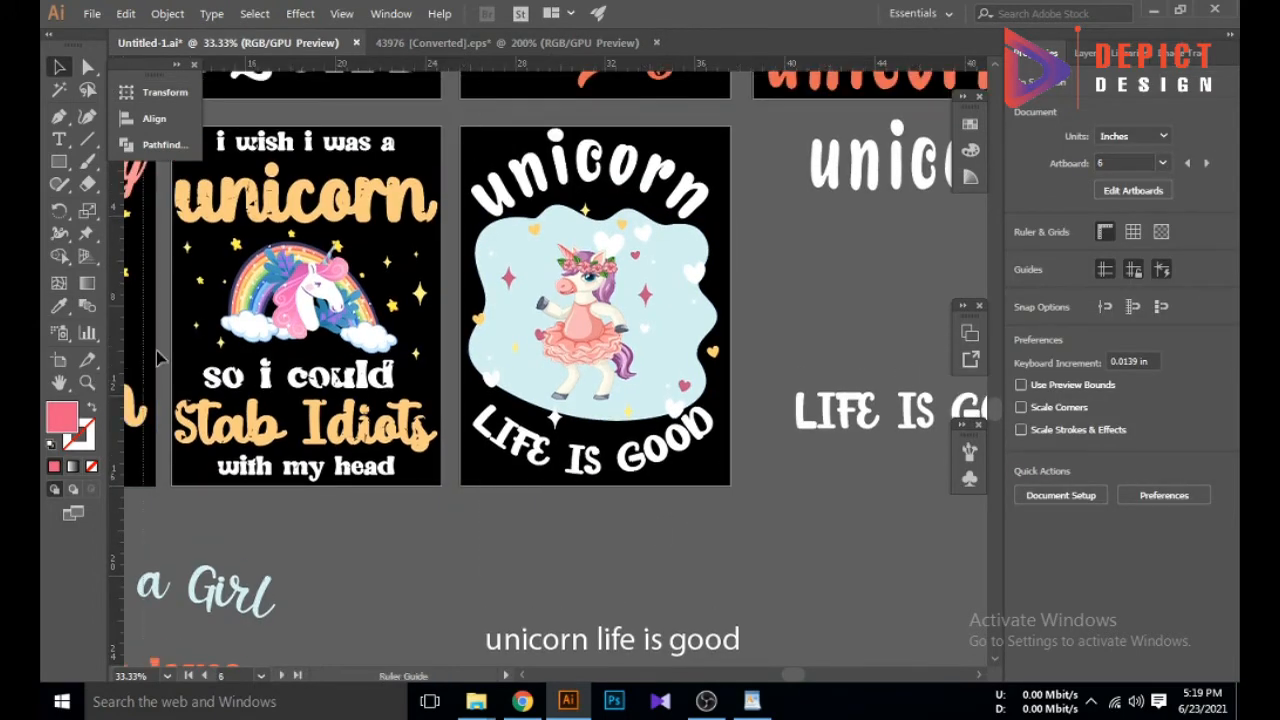
drag(470, 194, 471, 193)
scroll(472, 192, up, 8)
drag(532, 293, 523, 297)
Stretch the left side of "LIFE IS GOOD" out to the guide, making the text about 10.72 in wide
scroll(522, 300, down, 9)
scroll(530, 495, up, 4)
click(522, 474)
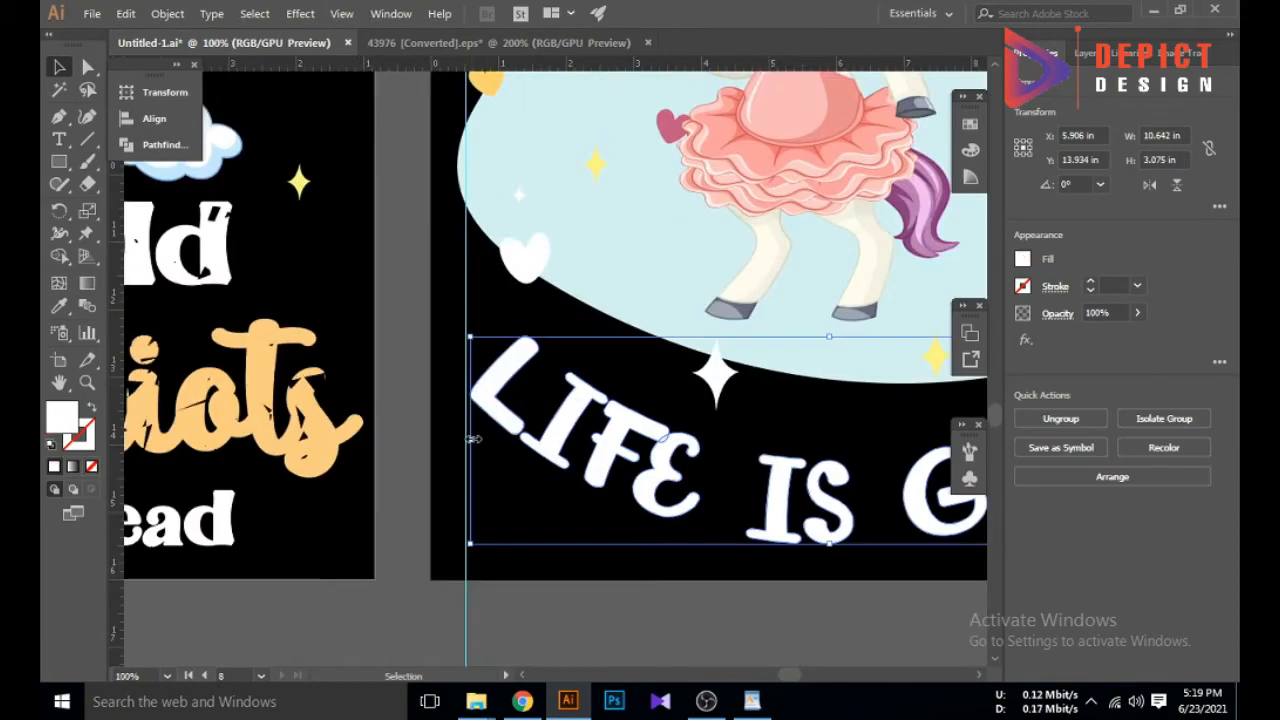
scroll(560, 410, down, 3)
scroll(500, 390, up, 5)
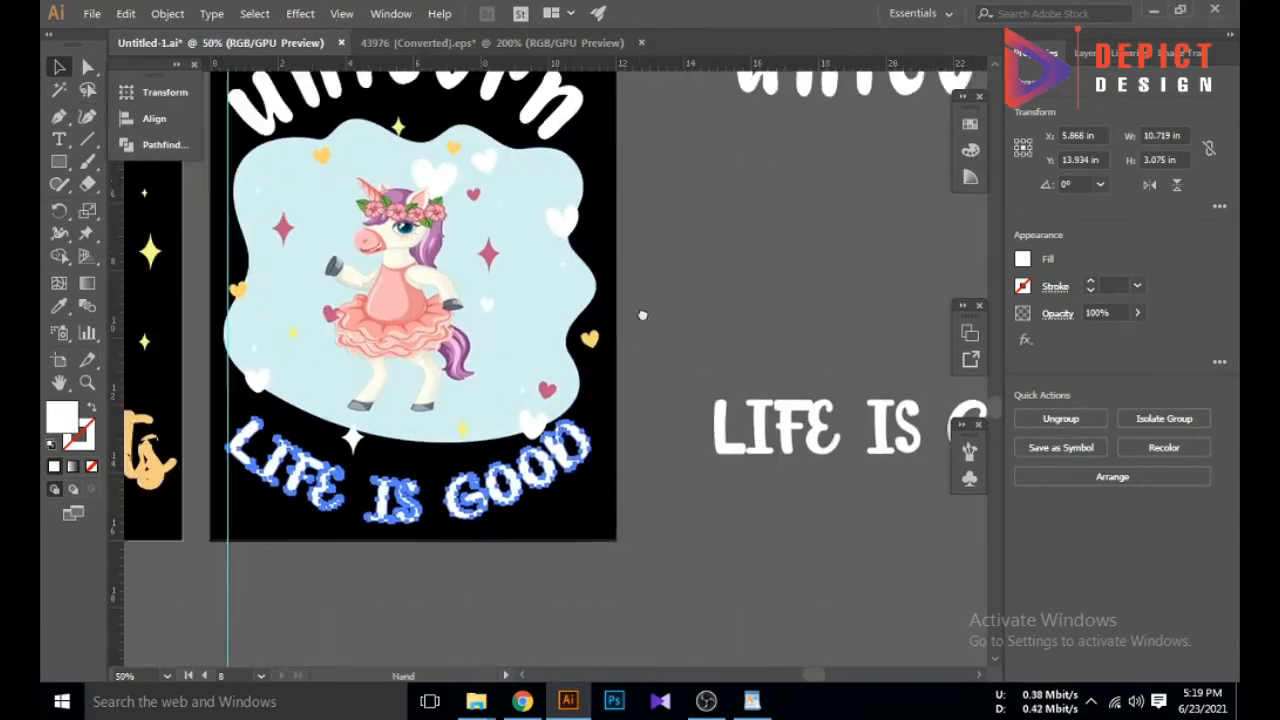
Place a vertical guide at the right edge of "unicorn" and narrow "LIFE IS GOOD" to it, about 10.46 in wide
drag(545, 172, 545, 172)
click(545, 502)
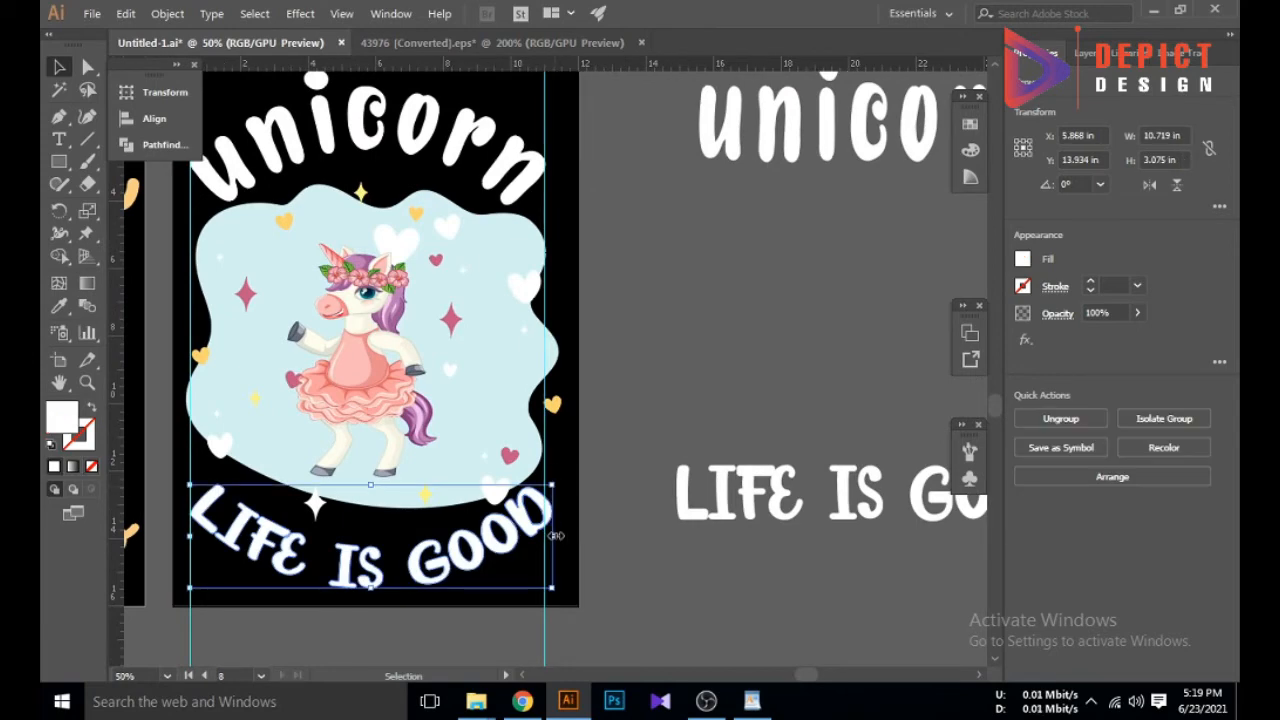
drag(552, 536, 544, 536)
Narrow the light-blue background on both sides so it fits between the two vertical guides
click(550, 420)
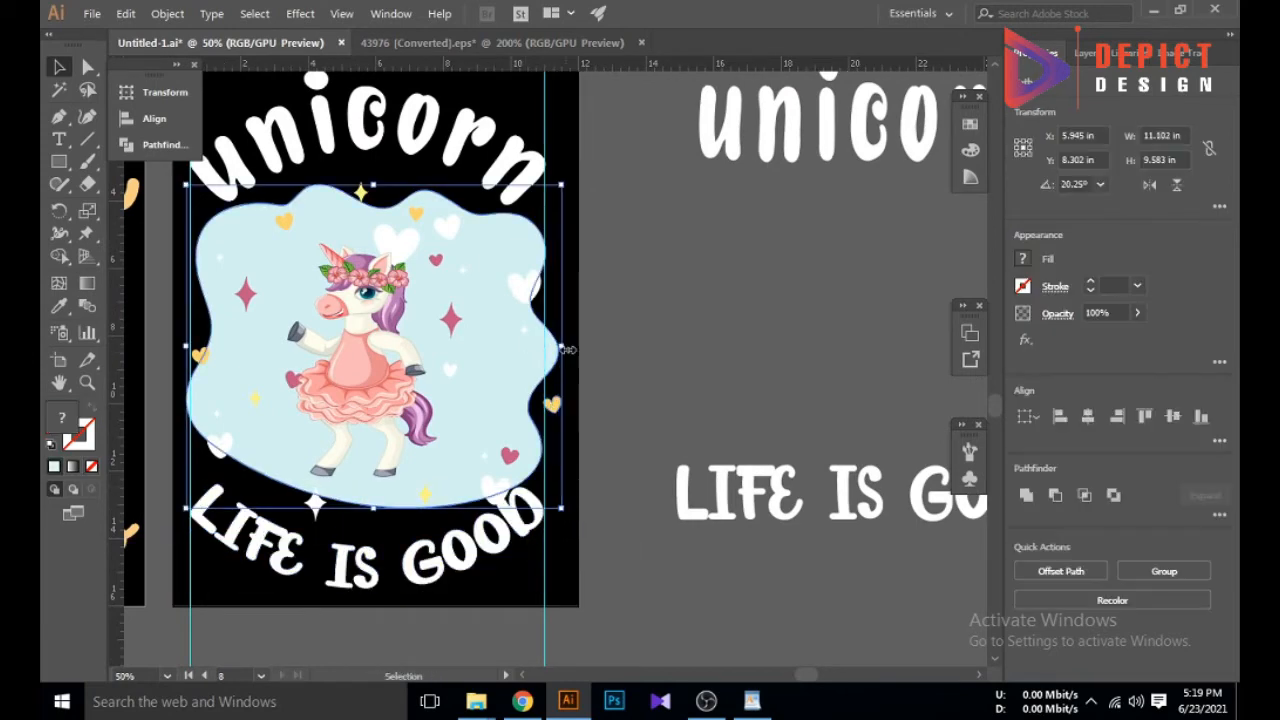
drag(561, 345, 546, 348)
scroll(164, 341, up, 3)
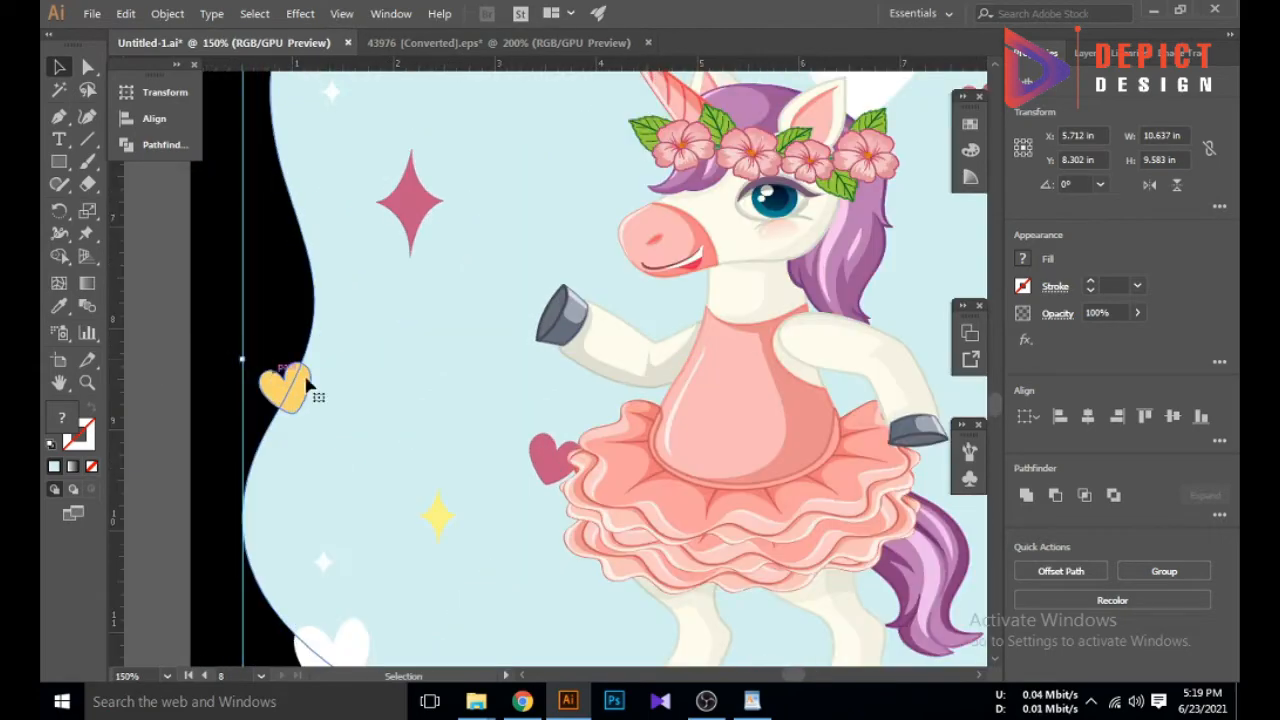
scroll(307, 384, down, 3)
click(306, 558)
Hide the guides and shift the white heart at the background's lower right further left, clear of the final letter "D"
scroll(306, 558, down, 1)
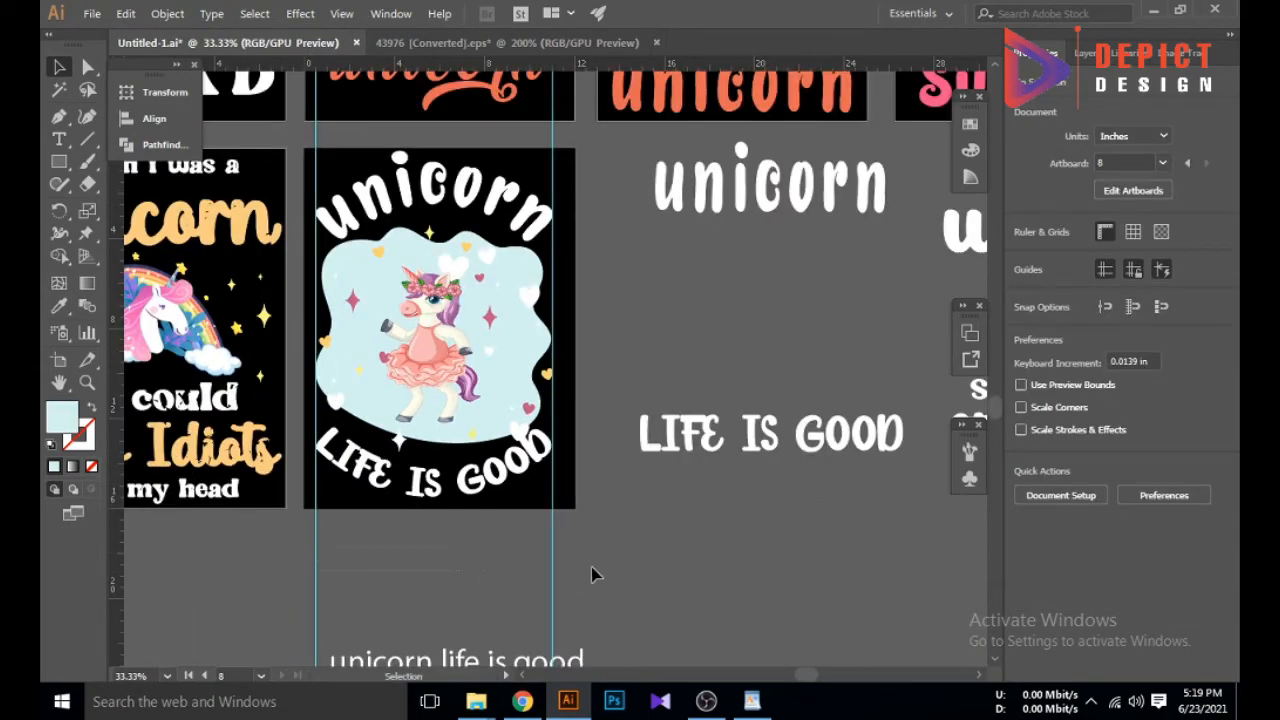
scroll(440, 450, up, 1)
drag(537, 366, 533, 366)
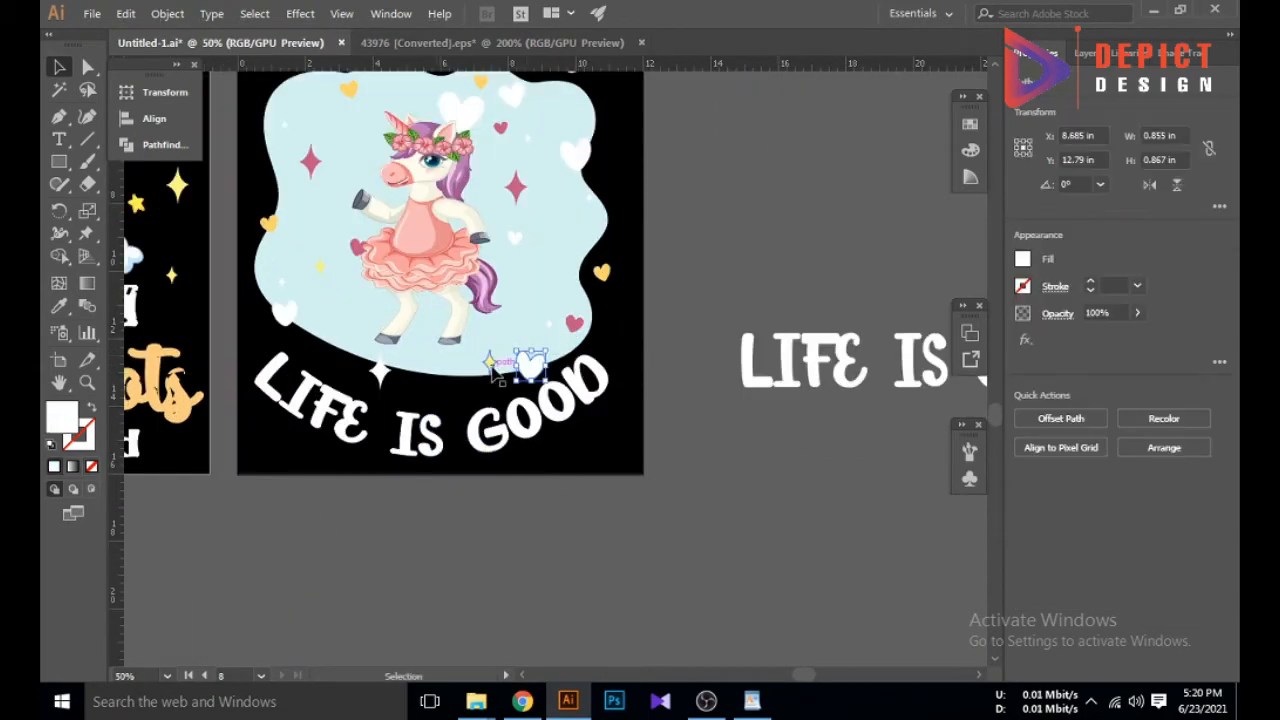
click(633, 482)
Recolor both arched texts with the Eyedropper using the pink of "Silenced" in the neighbouring design
scroll(587, 507, down, 1)
click(540, 455)
shift+click(478, 168)
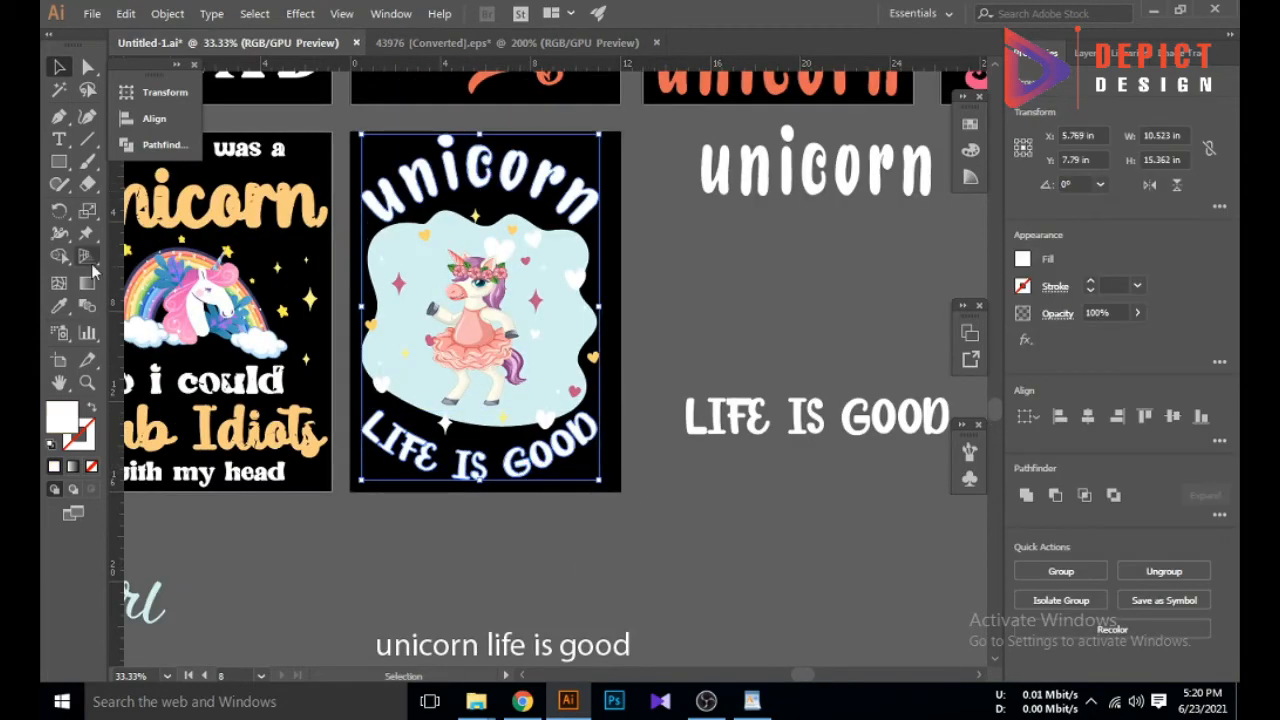
click(59, 306)
scroll(401, 373, down, 1)
scroll(403, 373, down, 1)
click(711, 225)
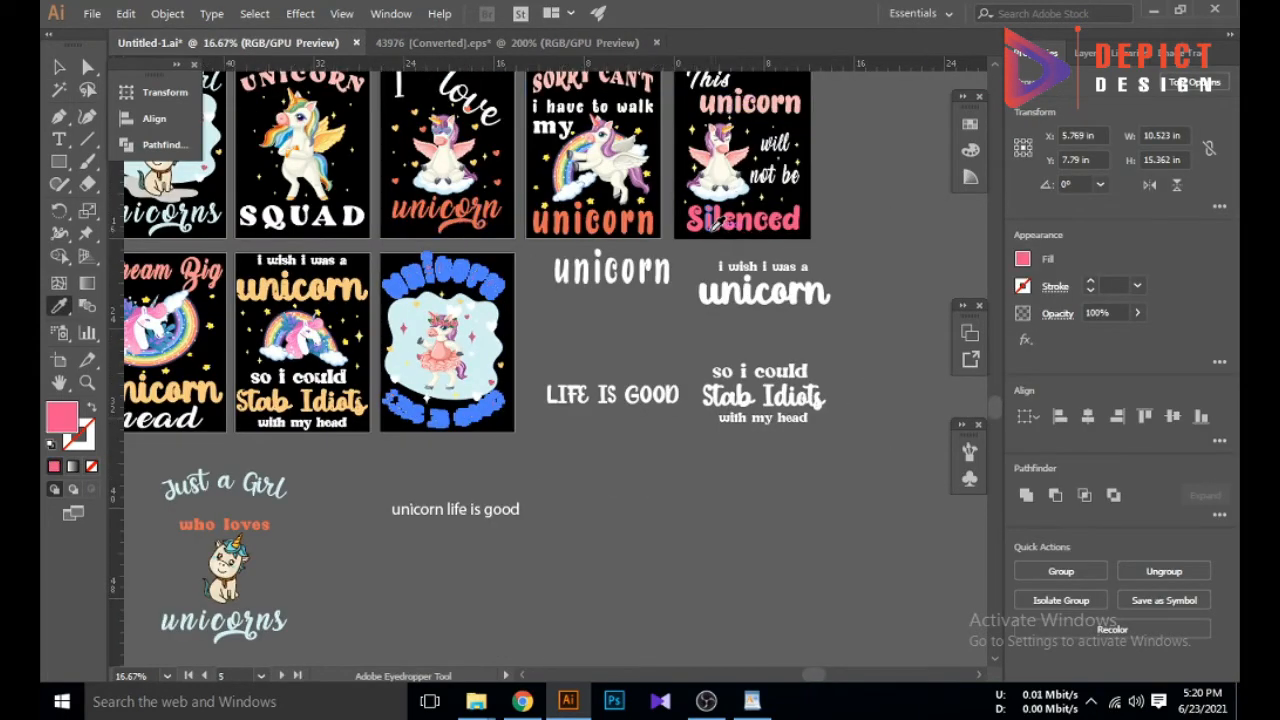
Recolor "LIFE IS GOOD" with the Eyedropper using the orange of the "unicorn" word in the design above
scroll(349, 457, up, 2)
scroll(357, 469, up, 1)
scroll(357, 469, down, 1)
click(458, 440)
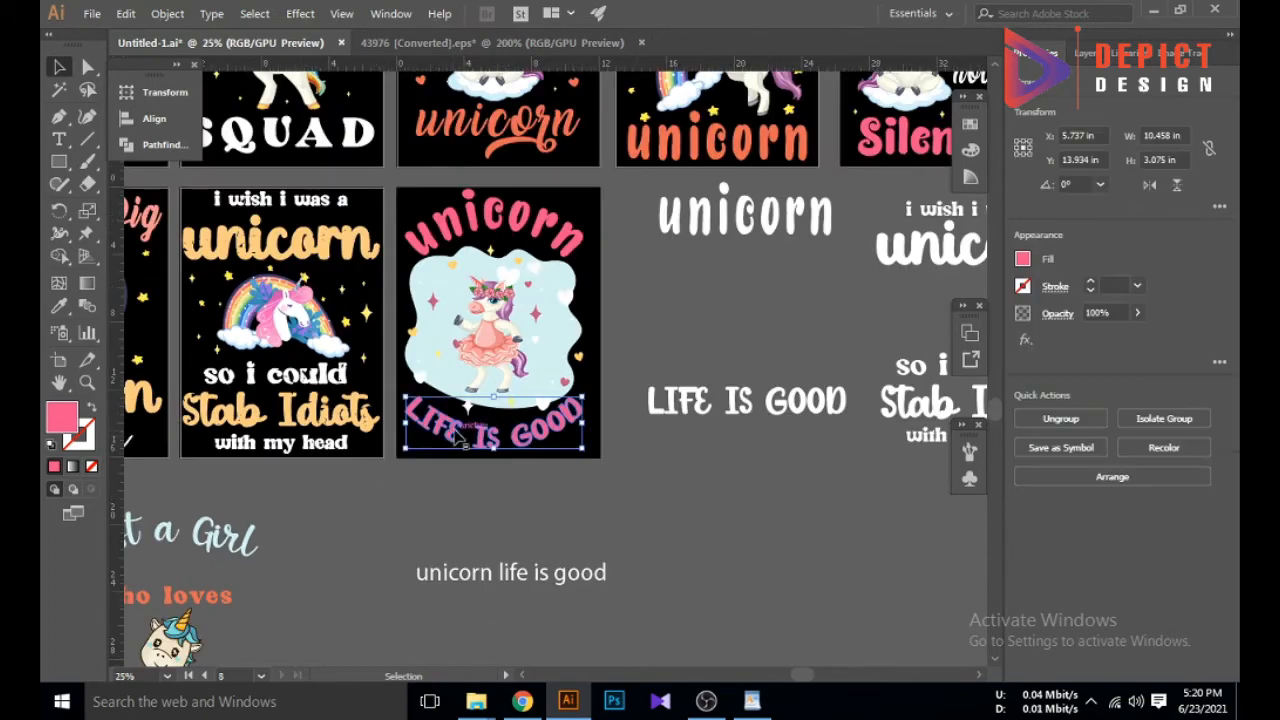
click(696, 152)
click(59, 67)
click(643, 321)
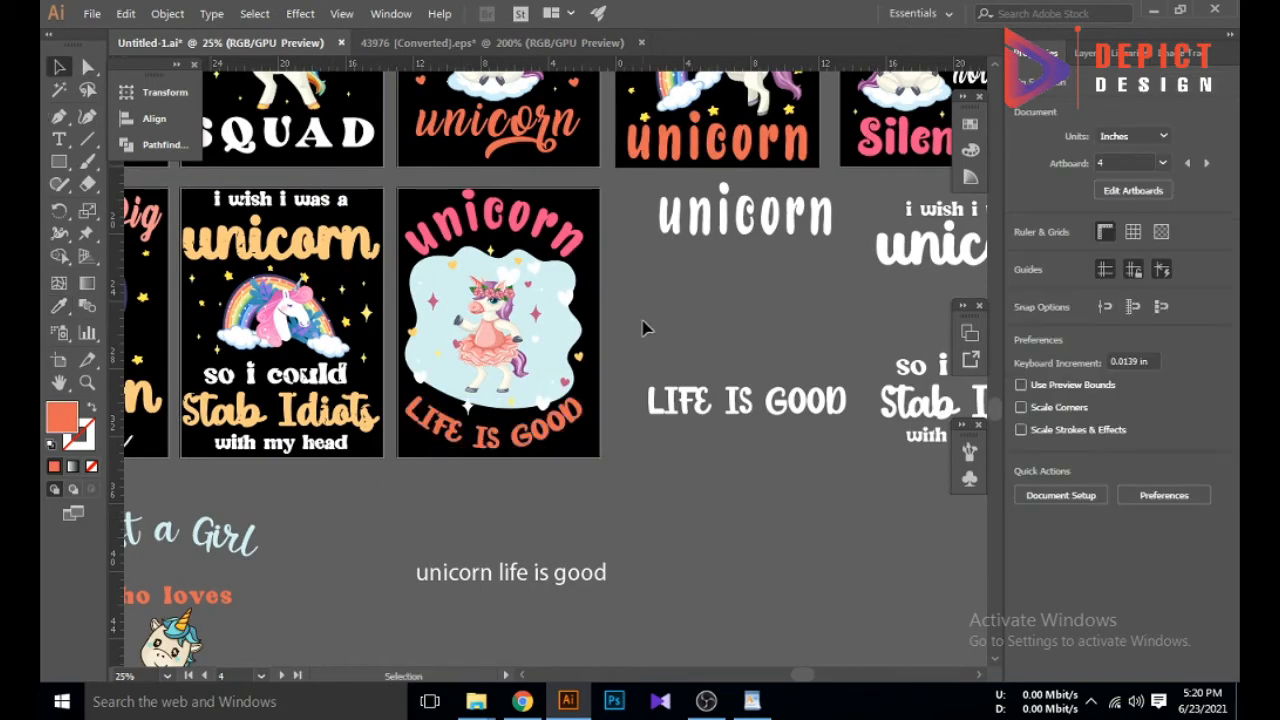
Copy the rainbow unicorn artwork from the "Stab Idiots" design, ungroup it and place its rainbow on the dancing-unicorn background
scroll(511, 368, down, 1)
scroll(521, 452, up, 1)
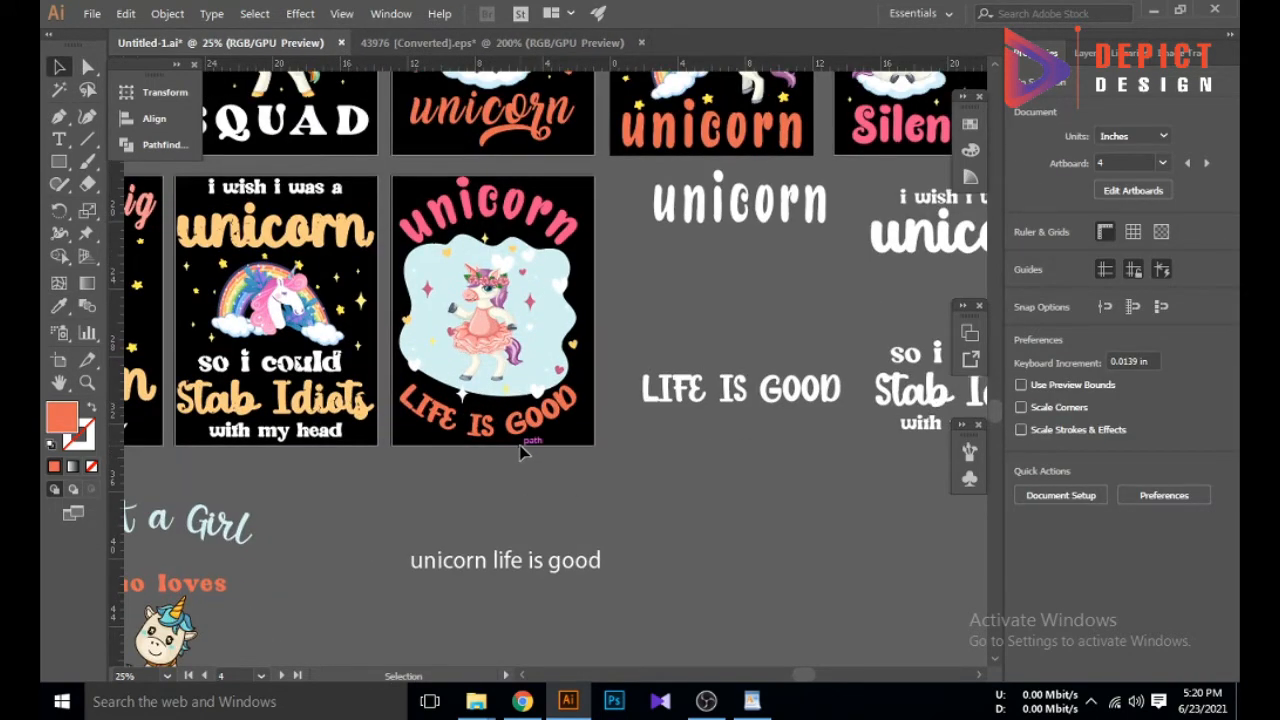
drag(290, 295, 539, 306)
right_click(691, 311)
click(747, 470)
click(770, 332)
scroll(500, 315, up, 1)
Arrange the dancing unicorn in front of the rainbow and clouds
right_click(514, 309)
mouse_move(580, 517)
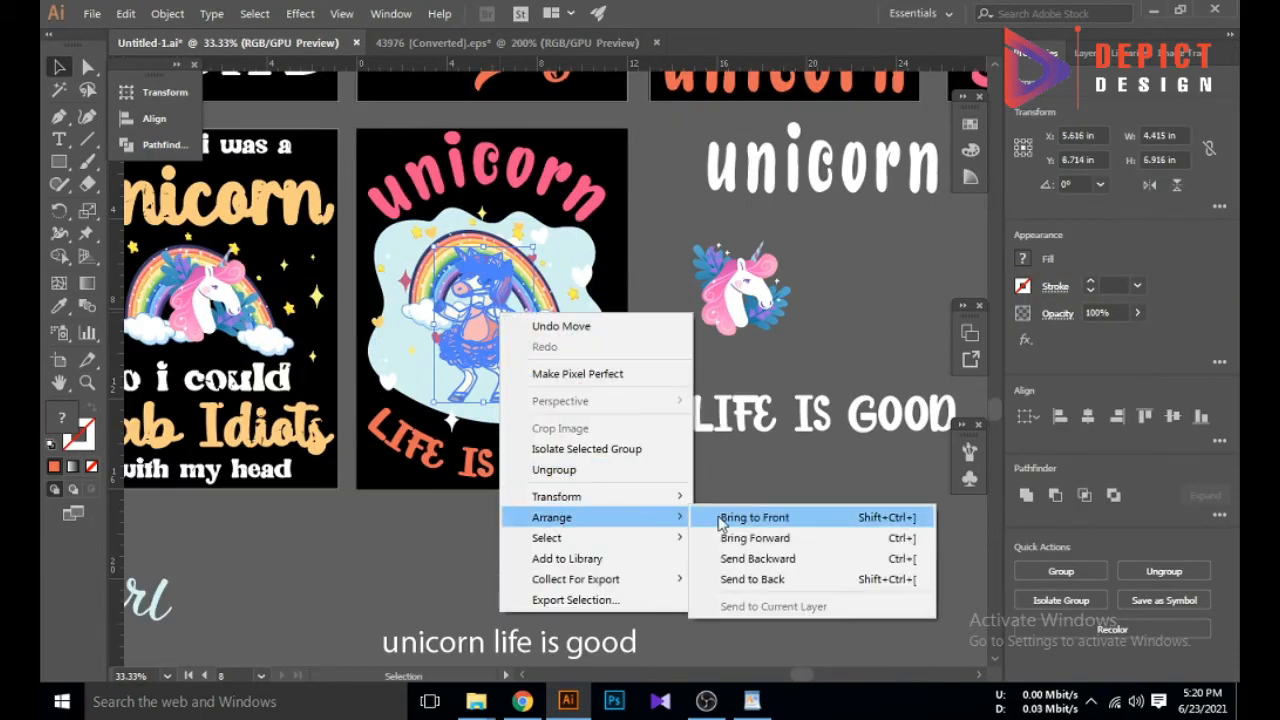
click(740, 560)
click(646, 512)
scroll(467, 535, down, 1)
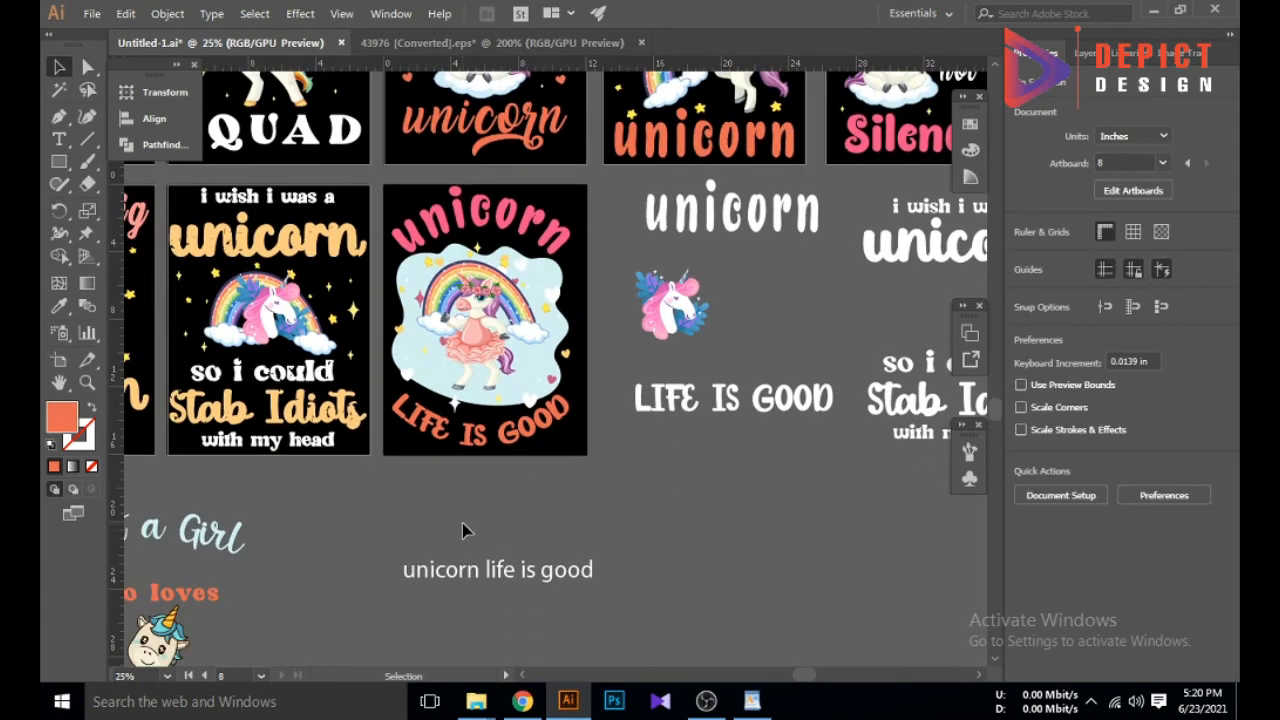
Ungroup the leftover unicorn-head artwork beside the artboard and remove the head, keeping its blue leaves
click(697, 331)
key(ctrl+shift+g)
click(712, 349)
click(700, 331)
key(ctrl+shift+g)
click(660, 349)
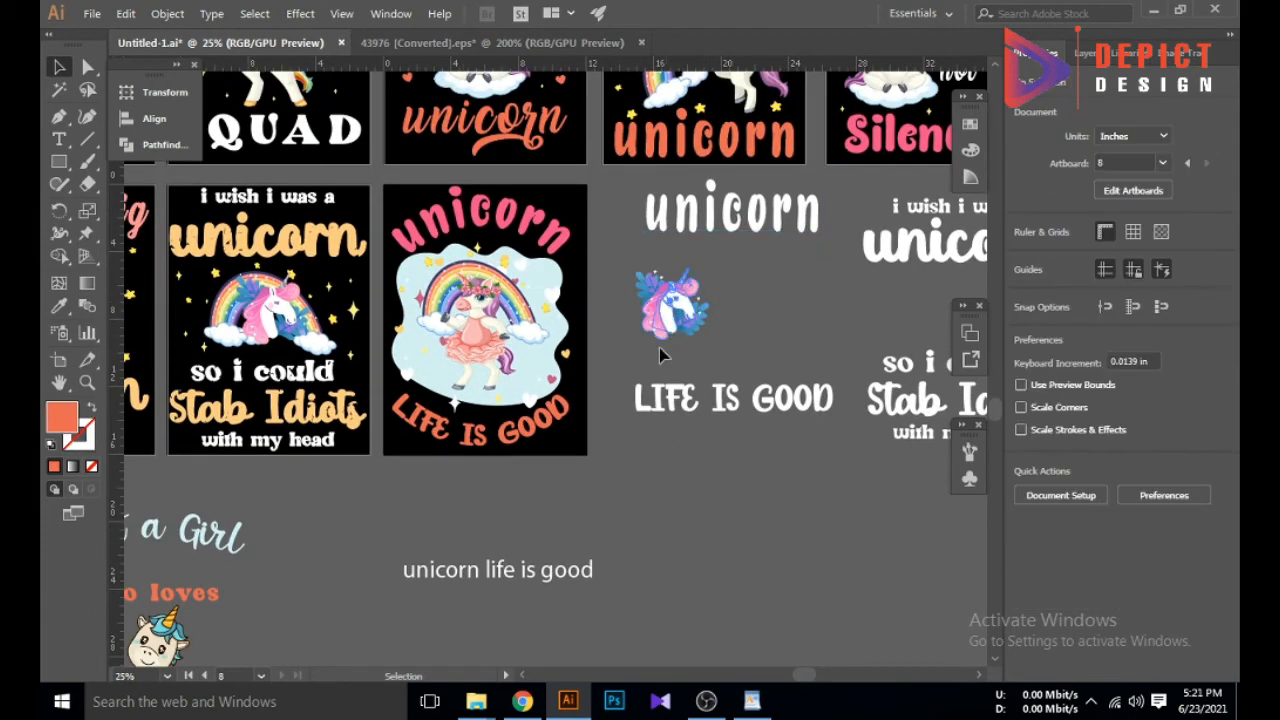
drag(668, 296, 664, 566)
drag(840, 174, 652, 317)
key(Delete)
key(ctrl+z)
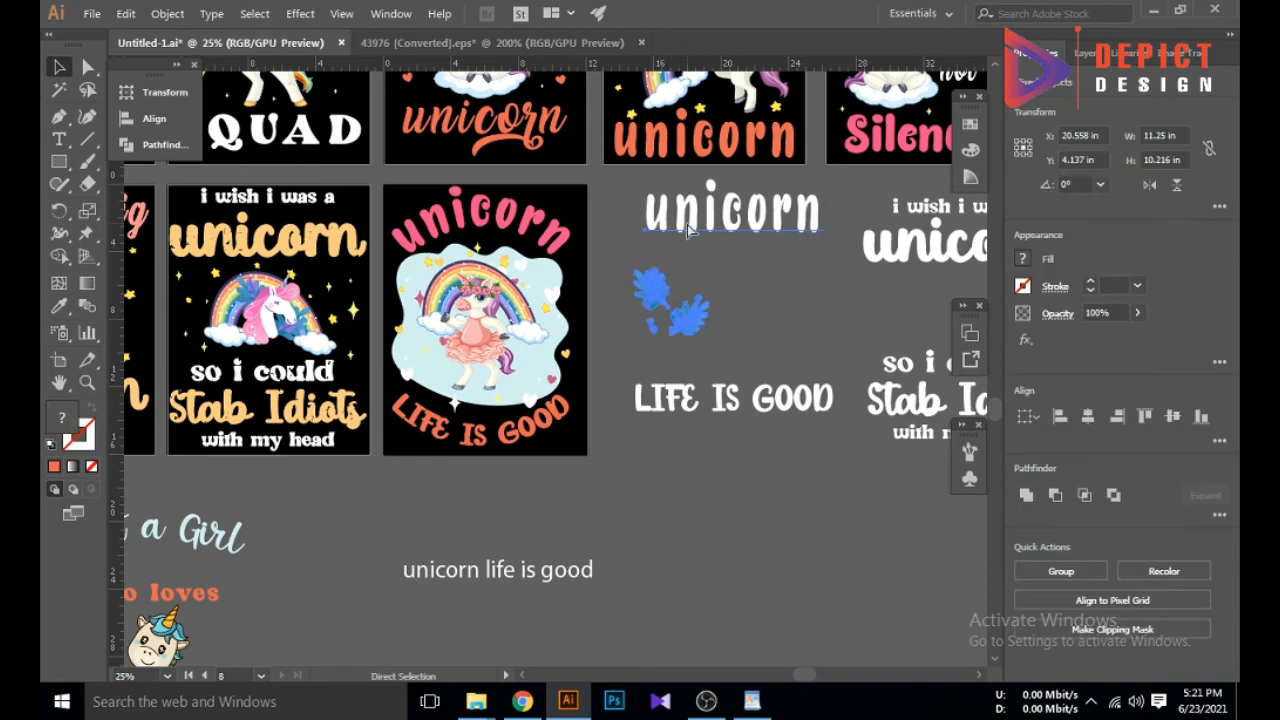
Delete the leftover blue leaves beside the artboard
key(Delete)
Recolor "LIFE IS GOOD" with the Eyedropper using the white of "so i could" in the neighbouring design
scroll(459, 464, up, 2)
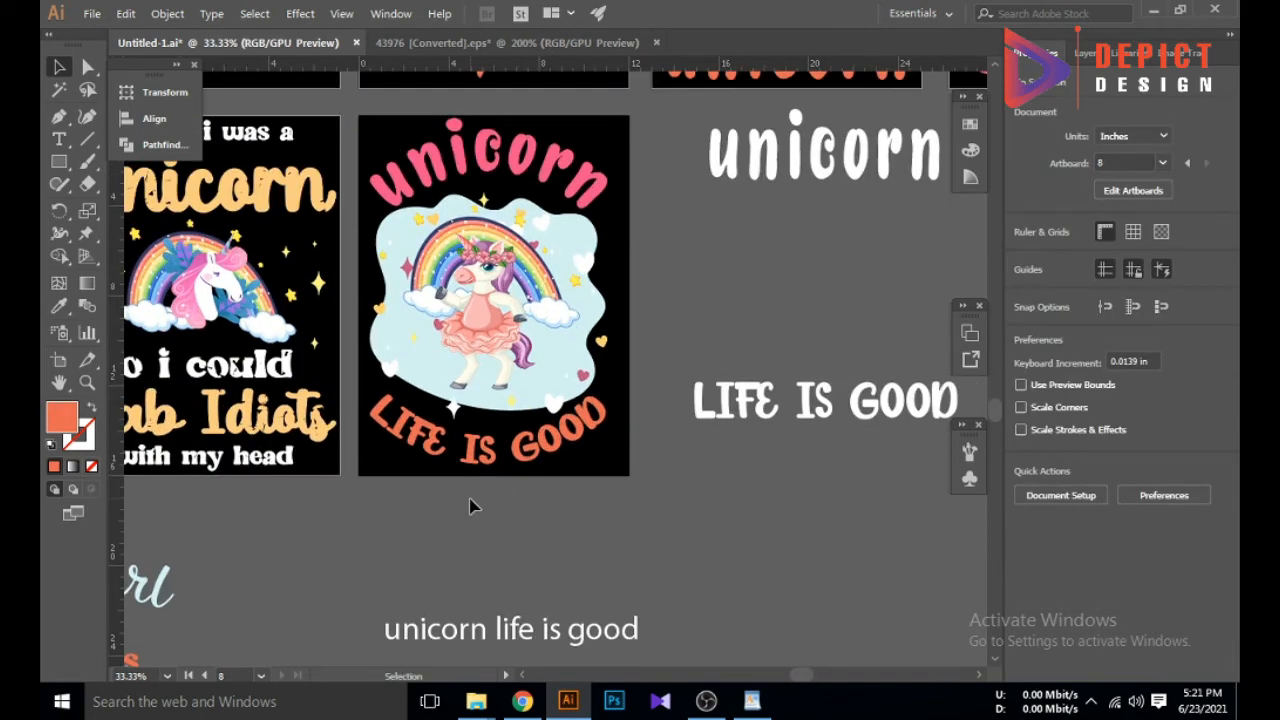
click(484, 458)
click(61, 306)
click(268, 369)
click(59, 67)
click(348, 540)
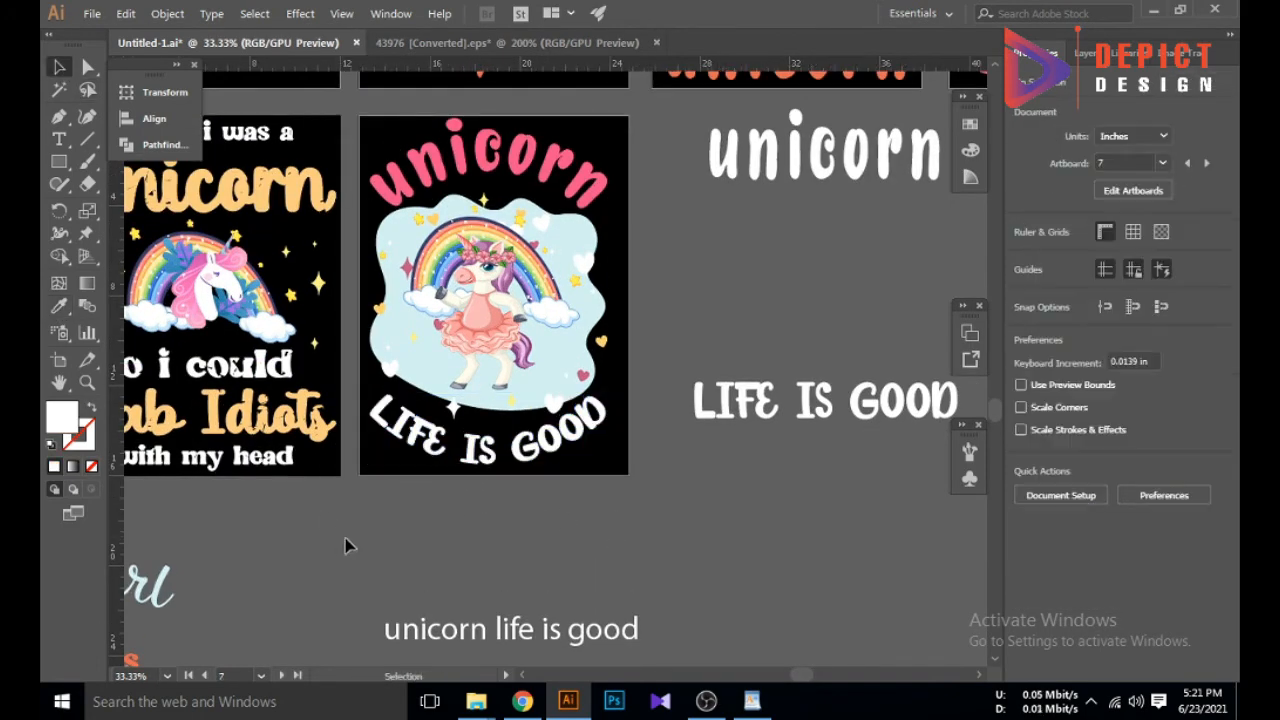
Try the yellow-orange of the neighbouring design's "unicorn" word on "LIFE IS GOOD" with the Eyedropper
scroll(520, 489, down, 1)
click(488, 459)
click(60, 306)
click(243, 265)
click(59, 67)
click(386, 516)
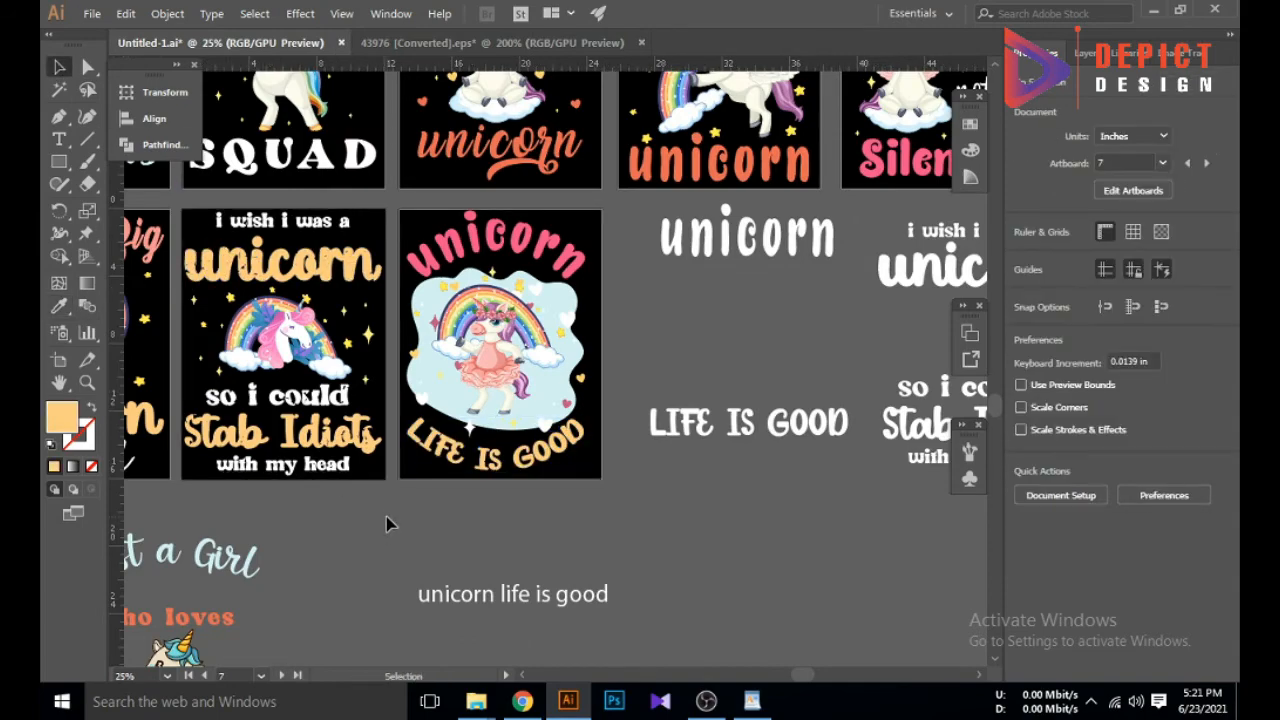
Recolor the arched "unicorn" word with the Eyedropper using the salmon pink lettering of a design in the row above
click(465, 252)
scroll(488, 436, down, 1)
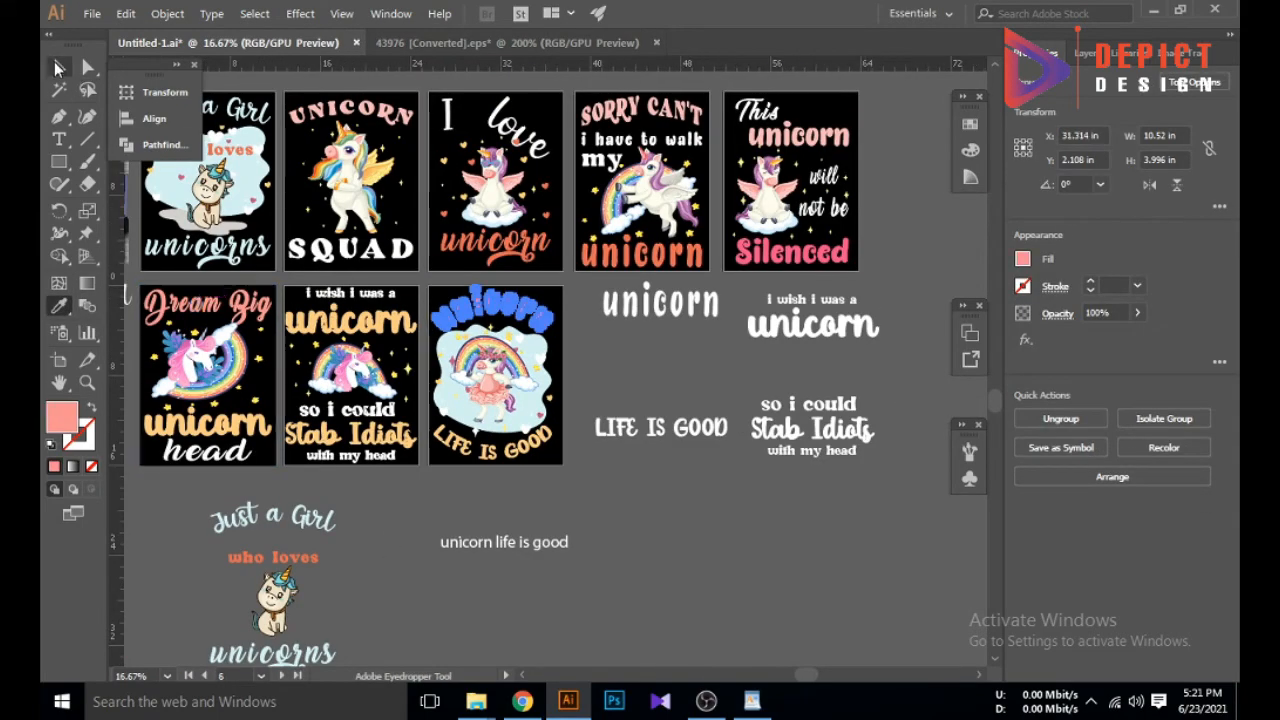
click(57, 68)
click(463, 473)
scroll(466, 479, up, 1)
scroll(472, 495, down, 1)
scroll(473, 495, up, 1)
scroll(473, 495, down, 1)
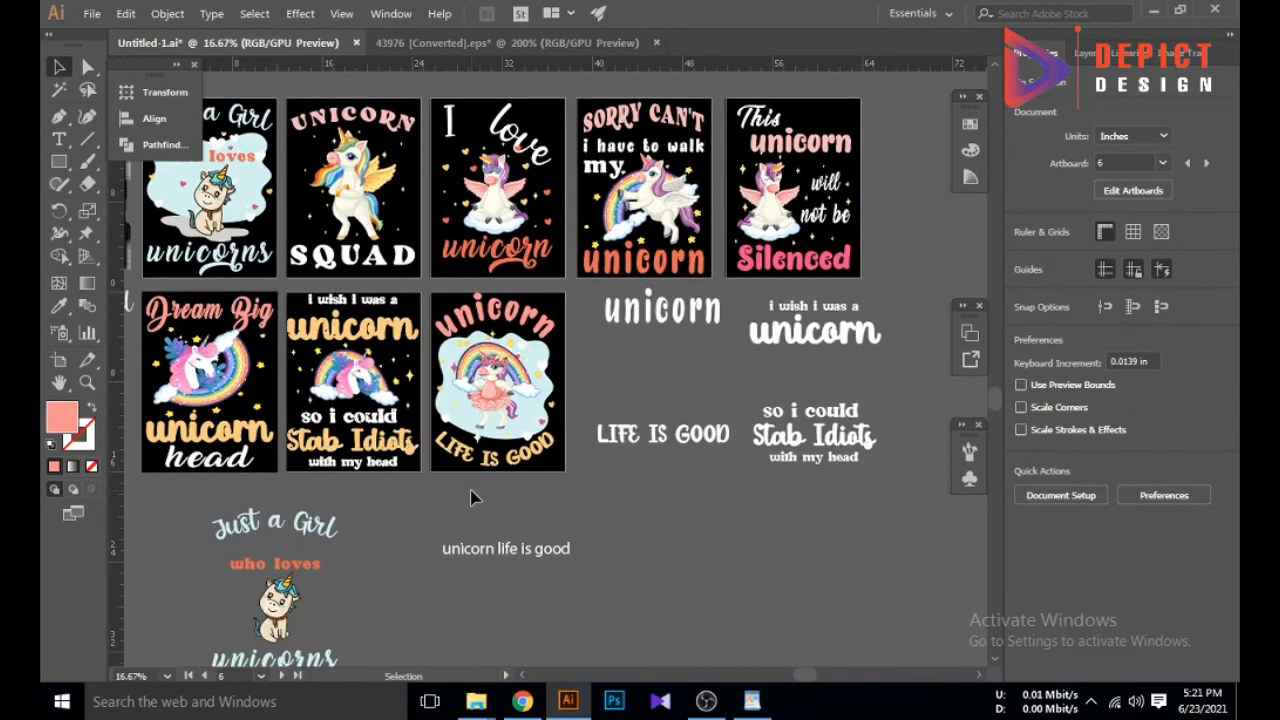
Change the arched "LIFE IS GOOD" text to white, sampling white lettering from another design with the Eyedropper
scroll(482, 481, up, 1)
click(519, 249)
scroll(508, 350, up, 6)
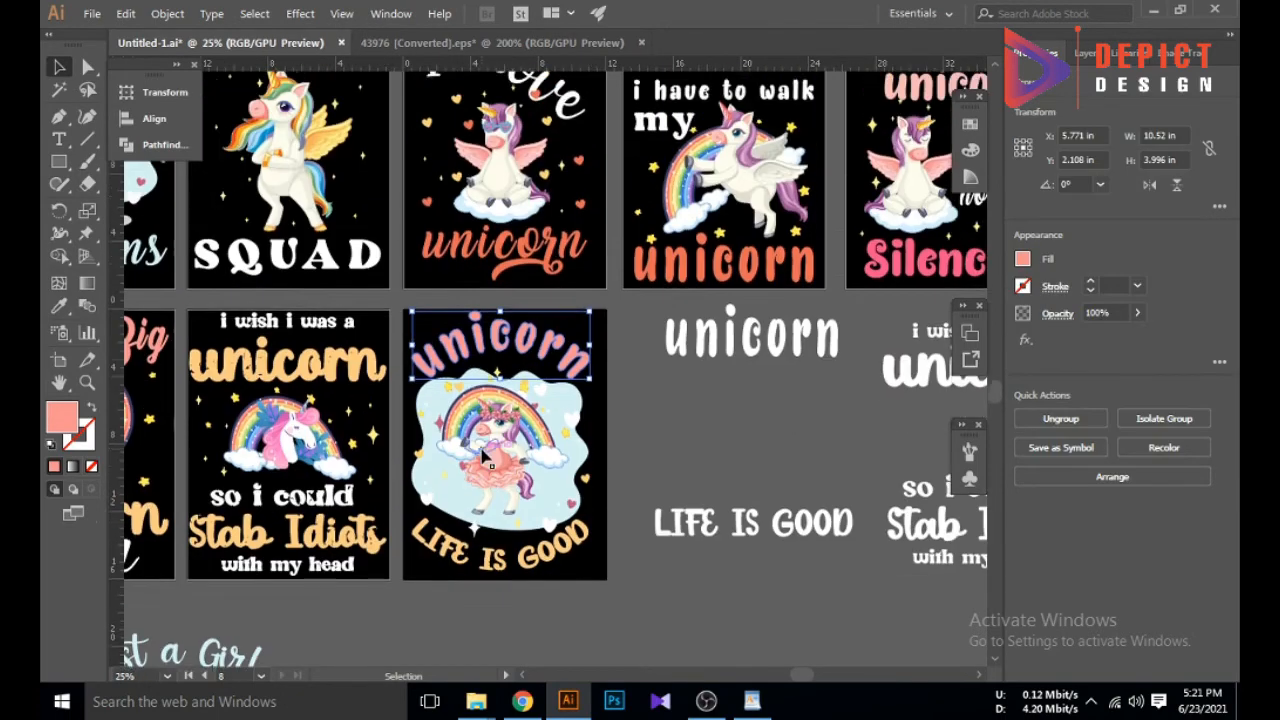
scroll(486, 500, down, 2)
click(240, 238)
click(59, 67)
click(615, 386)
scroll(612, 386, down, 1)
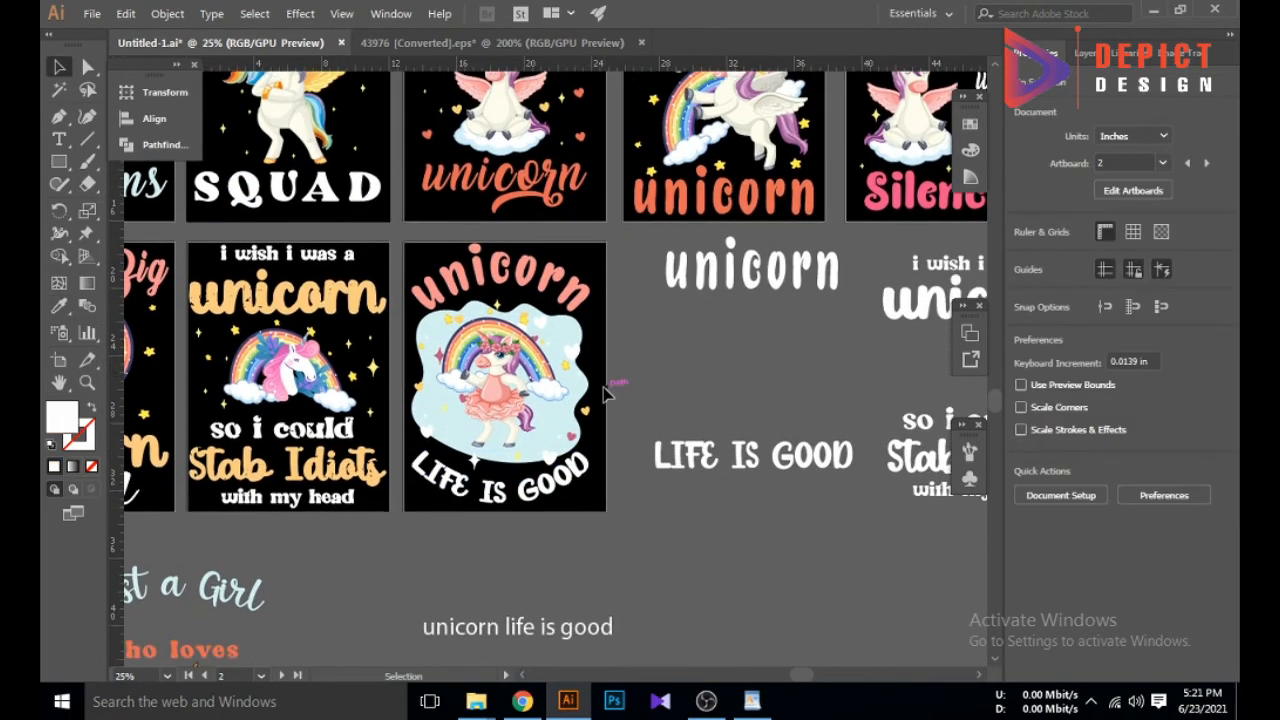
Group all the lettering and artwork of the "unicorn LIFE IS GOOD" design, and undo a trial move of the group
scroll(478, 478, up, 1)
drag(382, 168, 620, 584)
right_click(543, 422)
click(588, 252)
drag(577, 330, 576, 431)
key(ctrl+z)
Align the grouped design to the artboard, centering it horizontally and vertically
click(154, 119)
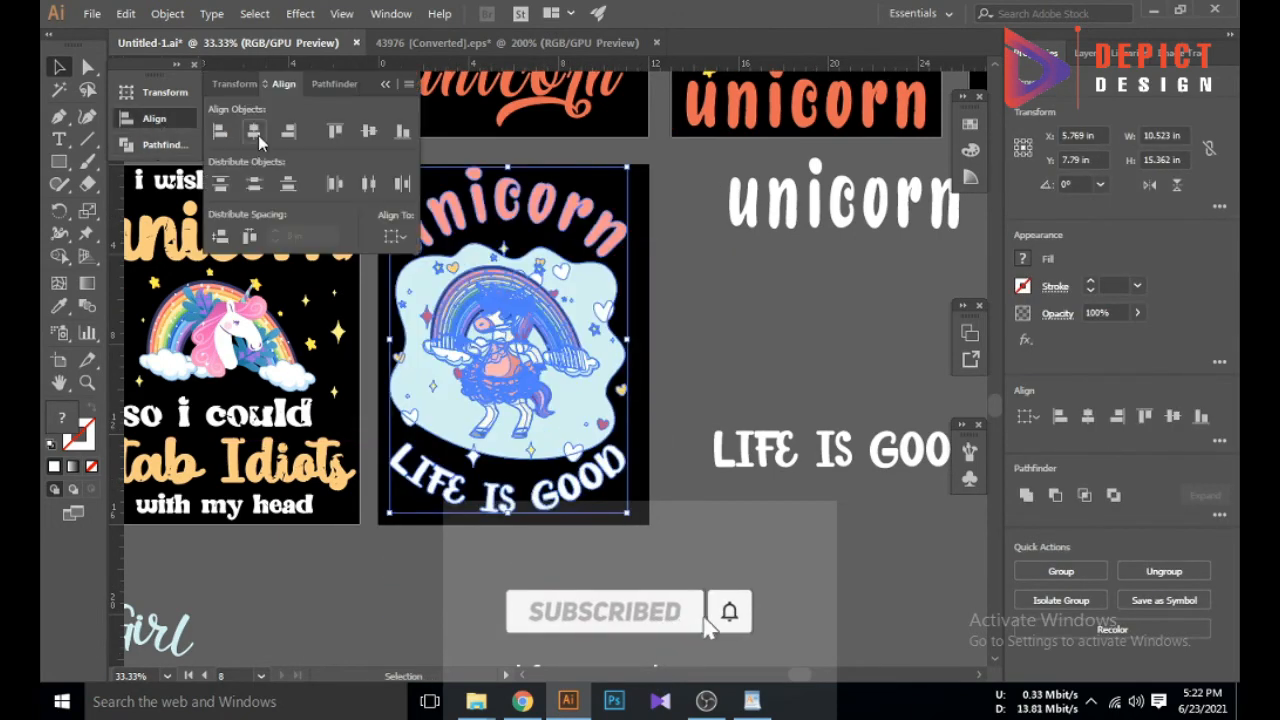
click(393, 239)
click(415, 301)
click(255, 132)
click(369, 132)
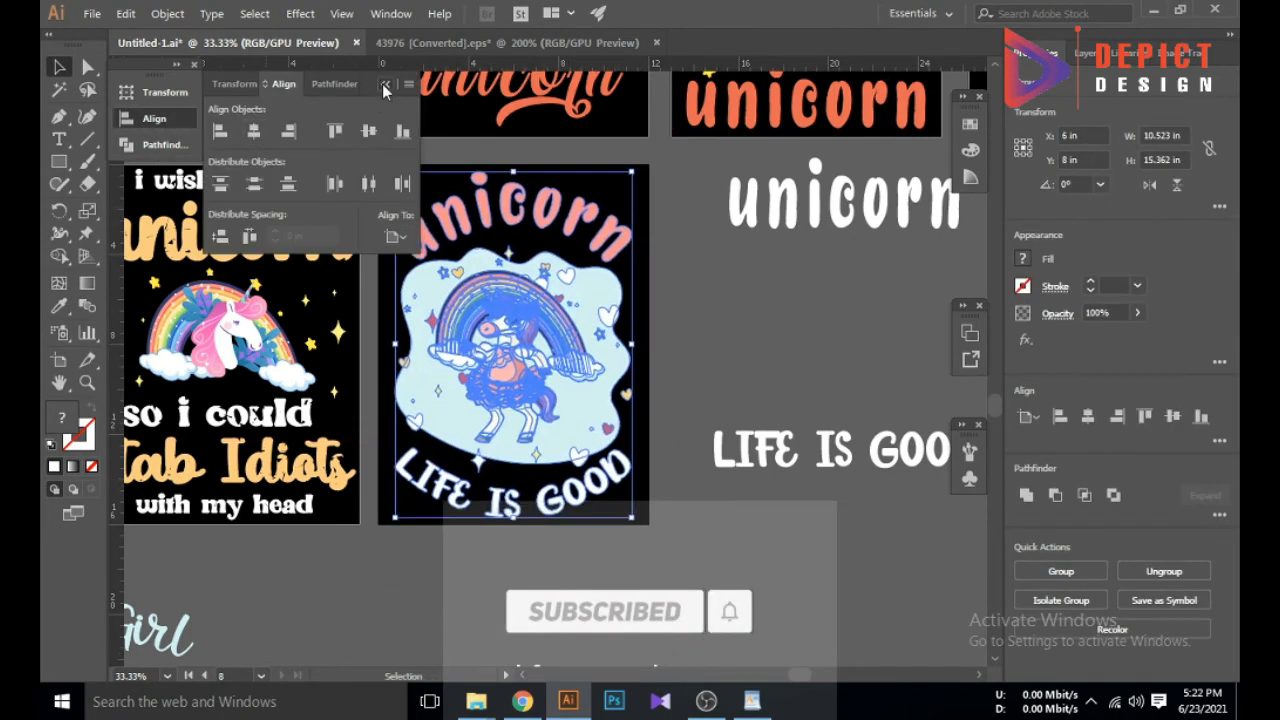
click(385, 85)
click(676, 280)
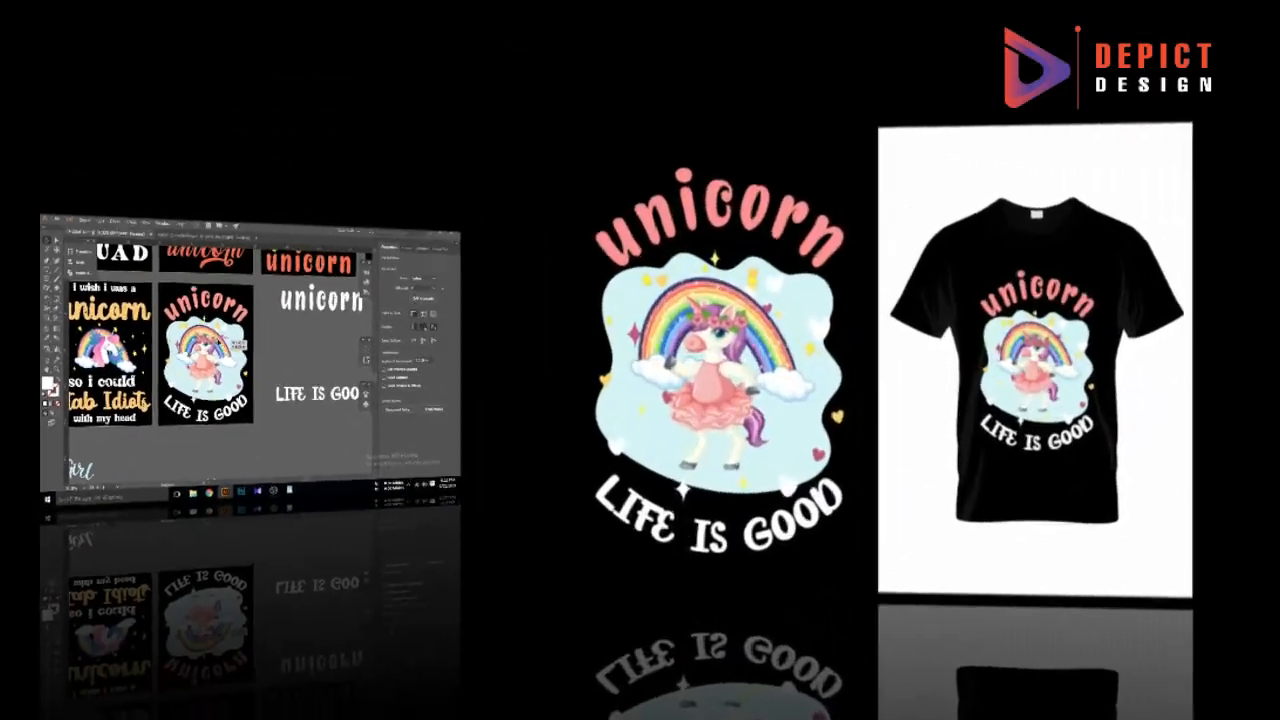